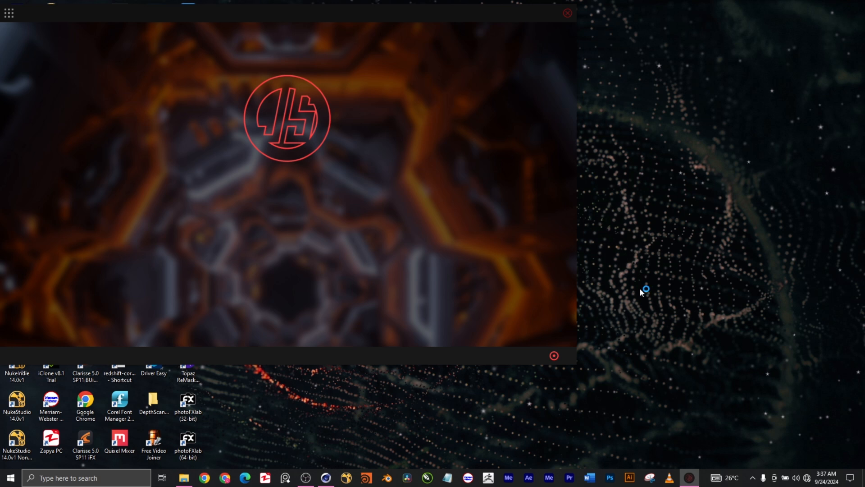
Step: Open the JSplacement: Classic generator and generate a displacement map
{"action": "left_click_drag", "start_coordinate": [145, 16], "coordinate": [94, 4]}
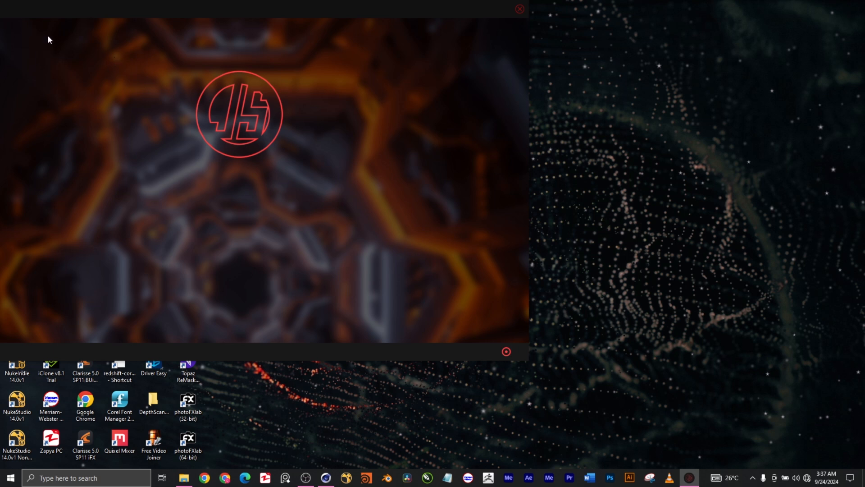
{"action": "left_click_drag", "start_coordinate": [53, 9], "coordinate": [92, 13]}
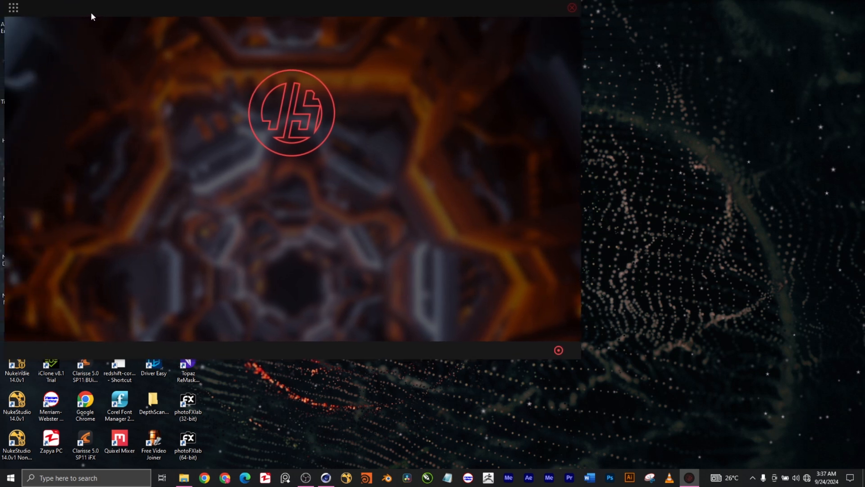
{"action": "left_click", "coordinate": [14, 14]}
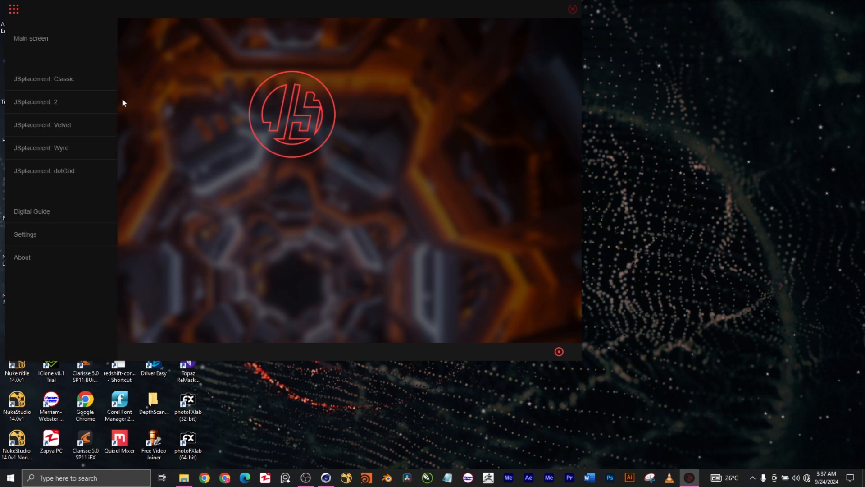
{"action": "left_click", "coordinate": [115, 109]}
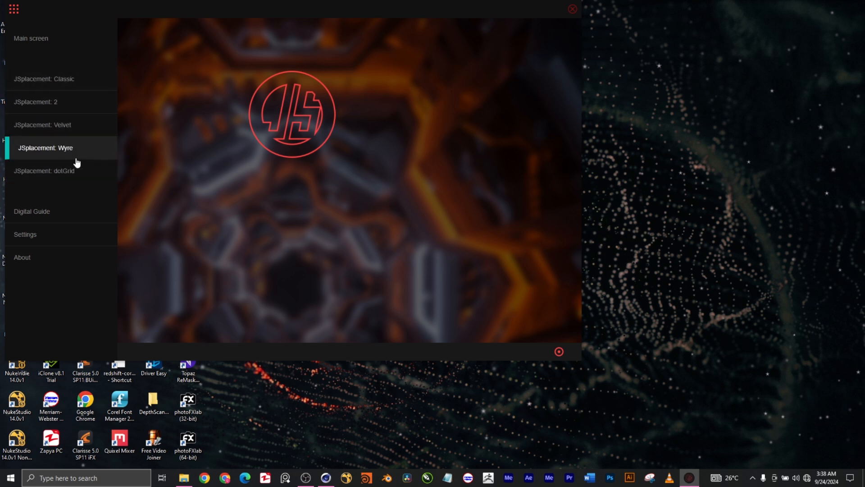
{"action": "left_click", "coordinate": [86, 81]}
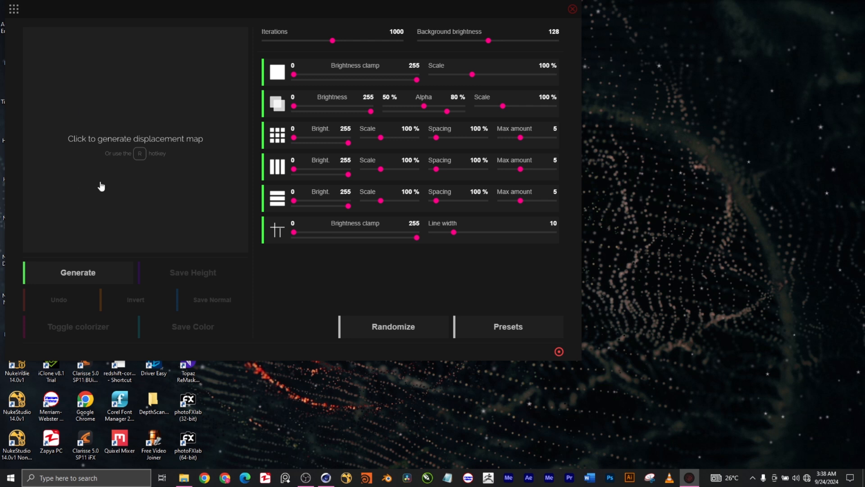
{"action": "left_click", "coordinate": [144, 155]}
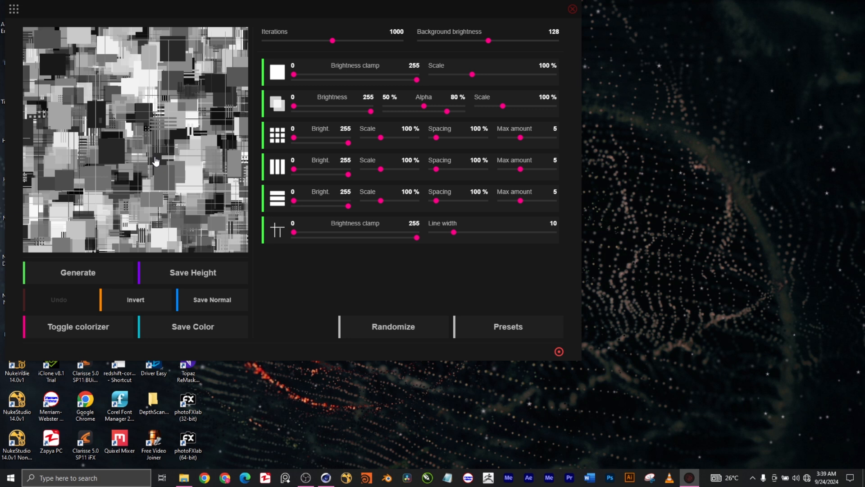
Step: Randomize the Classic generator's settings repeatedly to produce a different displacement pattern
{"action": "left_click", "coordinate": [414, 335]}
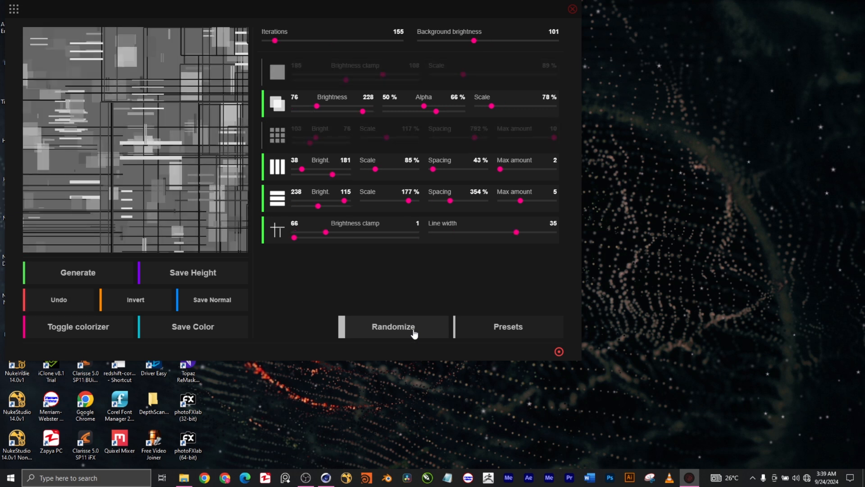
{"action": "left_click", "coordinate": [414, 334]}
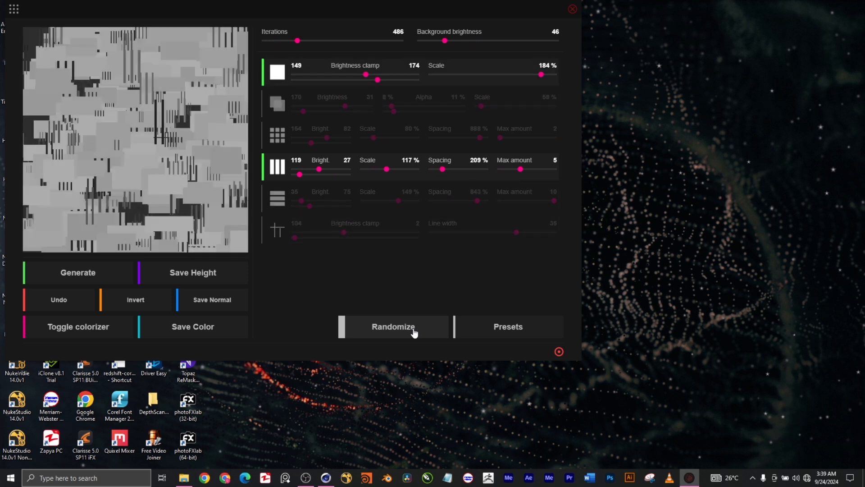
{"action": "left_click", "coordinate": [414, 333]}
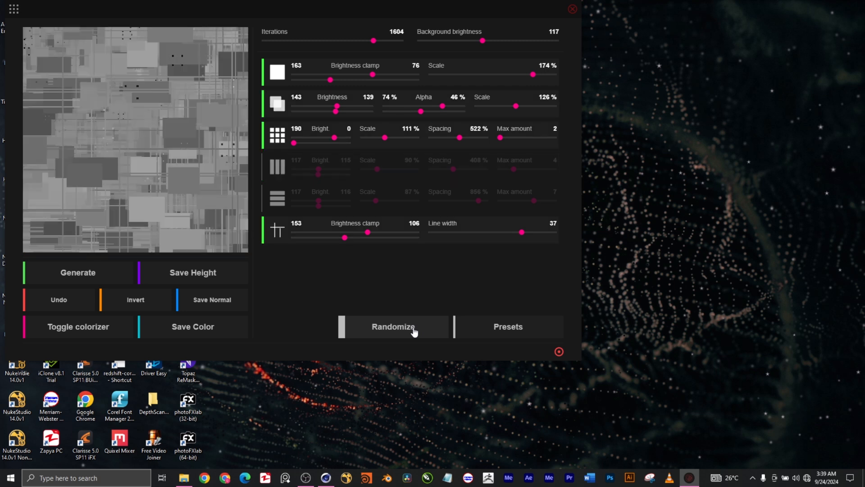
{"action": "left_click", "coordinate": [414, 333]}
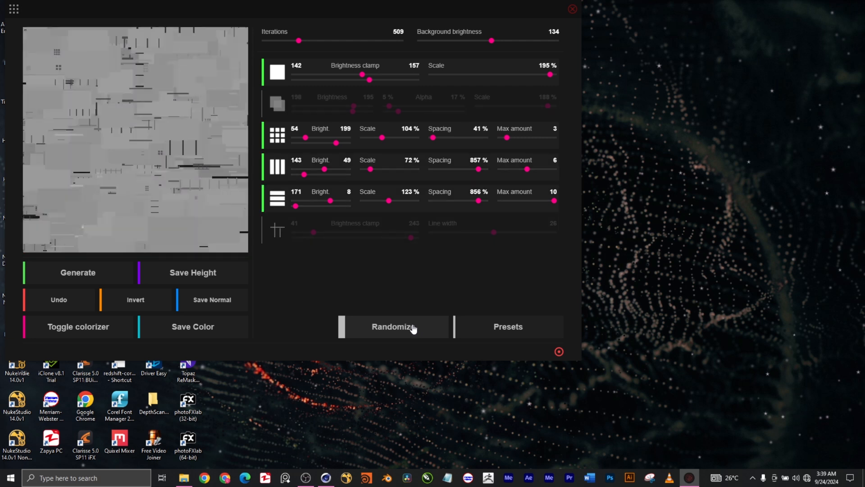
{"action": "left_click", "coordinate": [414, 333]}
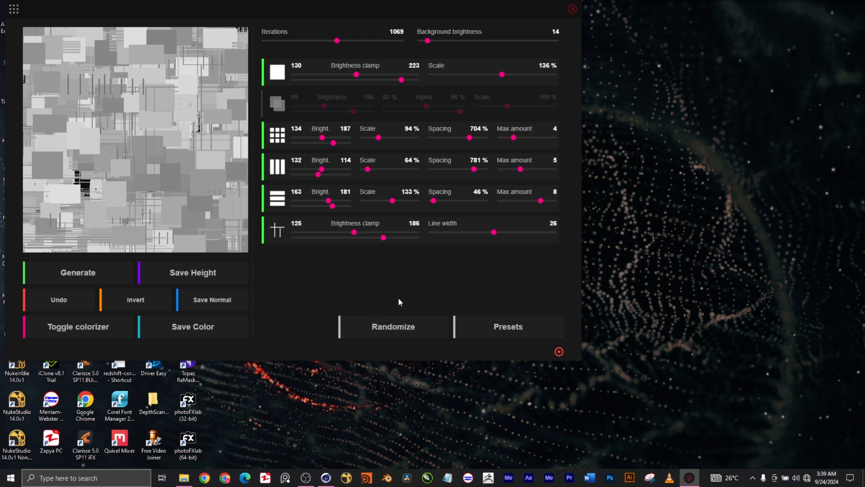
{"action": "left_click", "coordinate": [402, 328]}
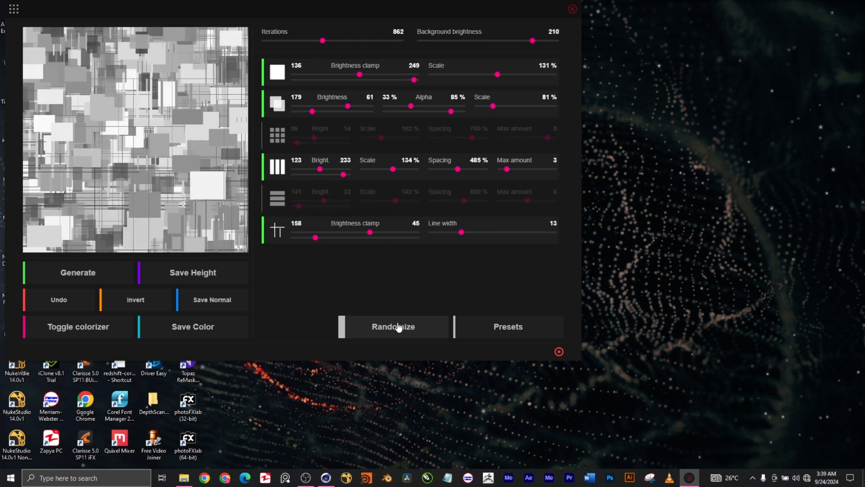
{"action": "left_click", "coordinate": [399, 327]}
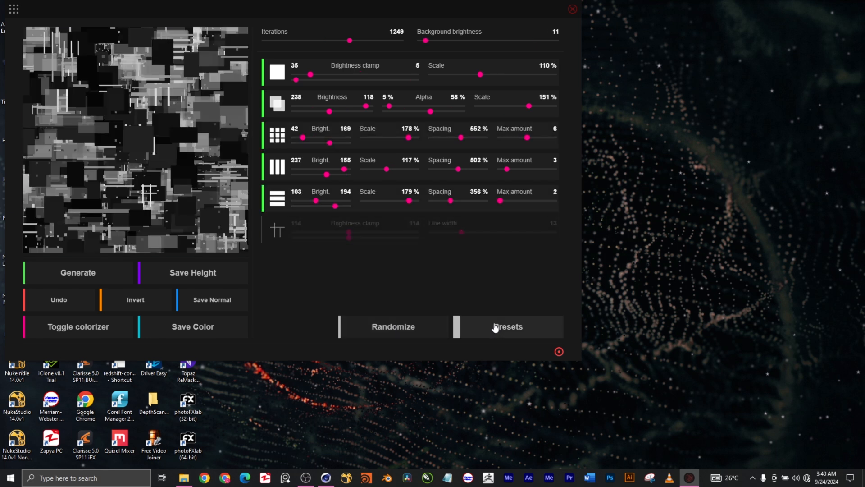
{"action": "left_click", "coordinate": [494, 328]}
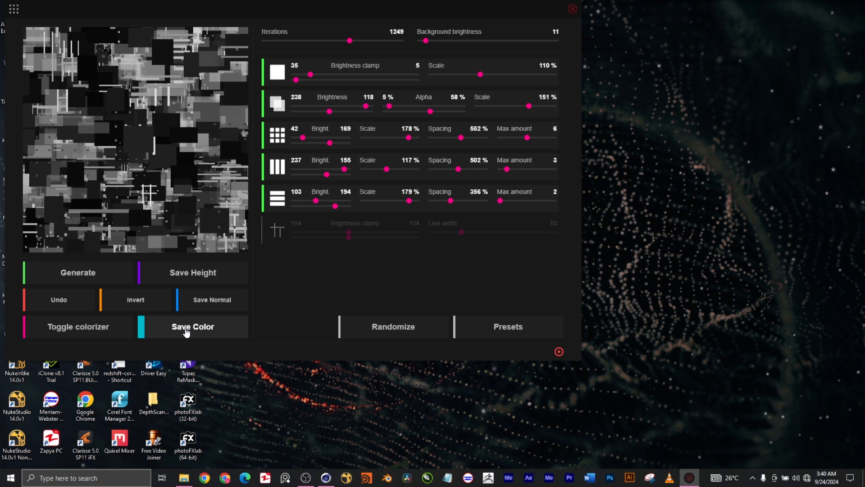
{"action": "left_click", "coordinate": [198, 279]}
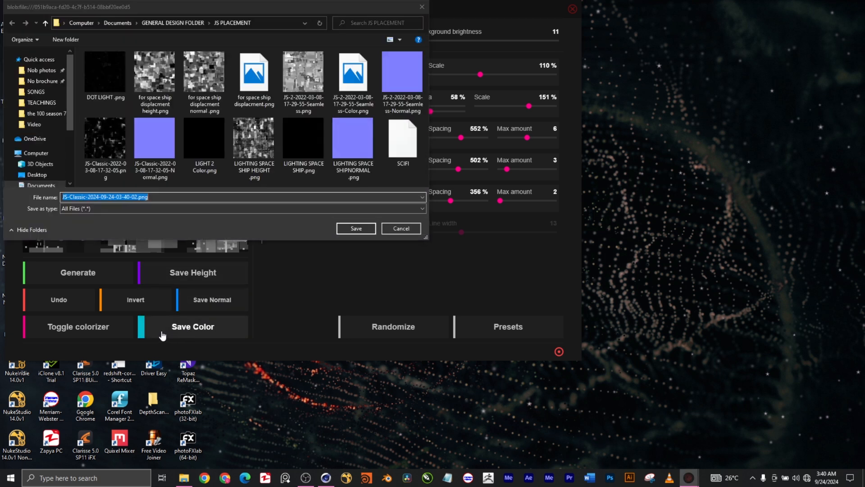
{"action": "left_click", "coordinate": [162, 334]}
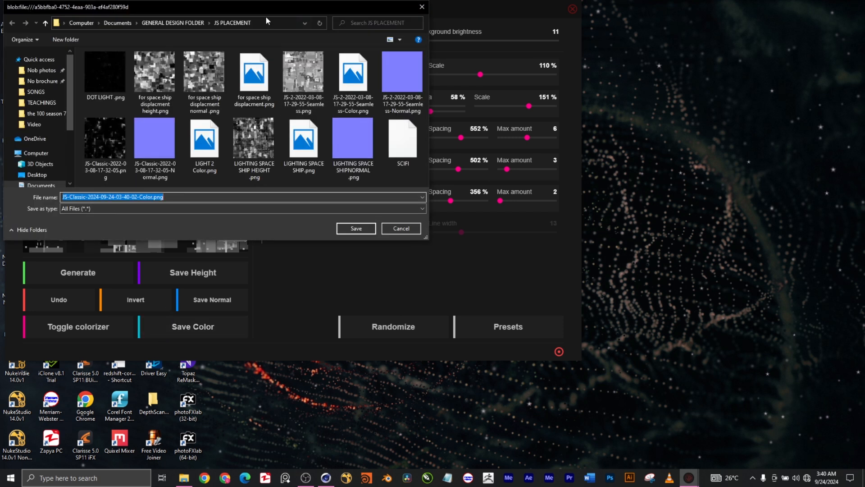
{"action": "left_click", "coordinate": [390, 229]}
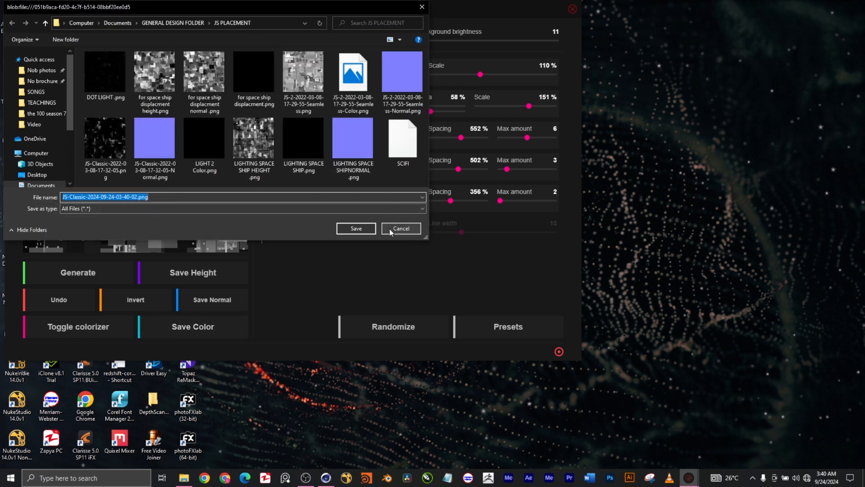
{"action": "left_click", "coordinate": [391, 230]}
Step: Save the color map as "tuts purpose" in the JS PLACEMENT folder
{"action": "left_click", "coordinate": [209, 328]}
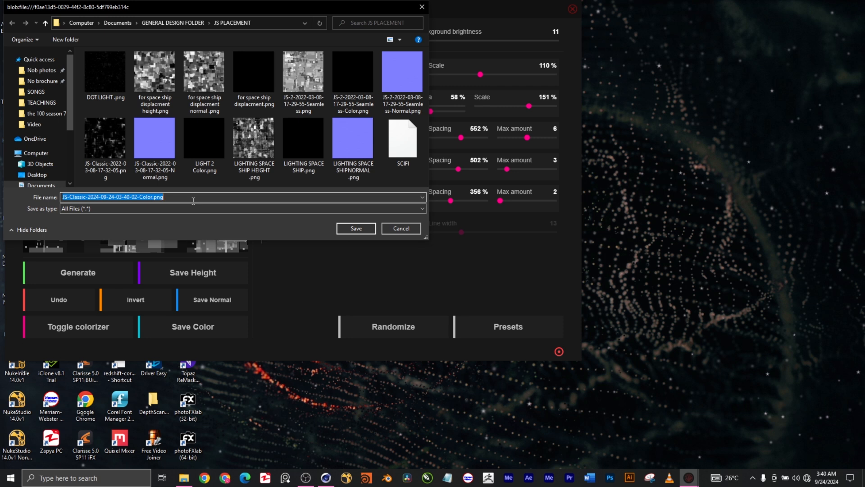
{"action": "type", "text": "tut"}
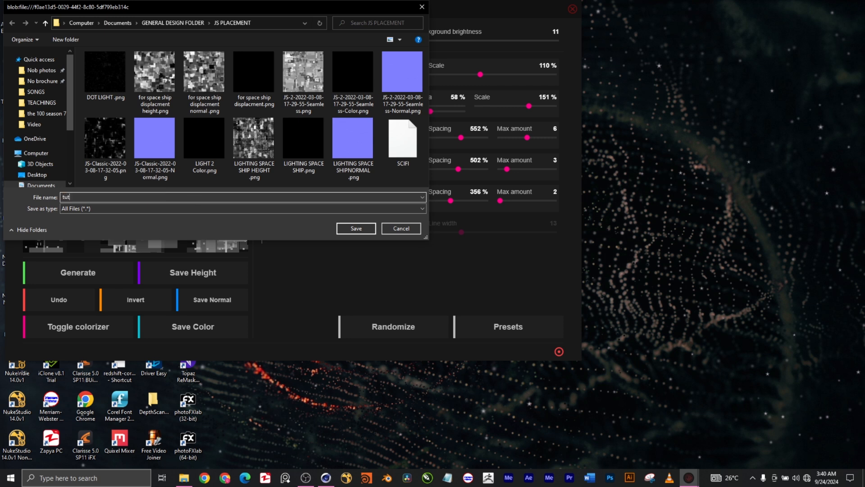
{"action": "type", "text": "s purpose"}
{"action": "left_click", "coordinate": [354, 232]}
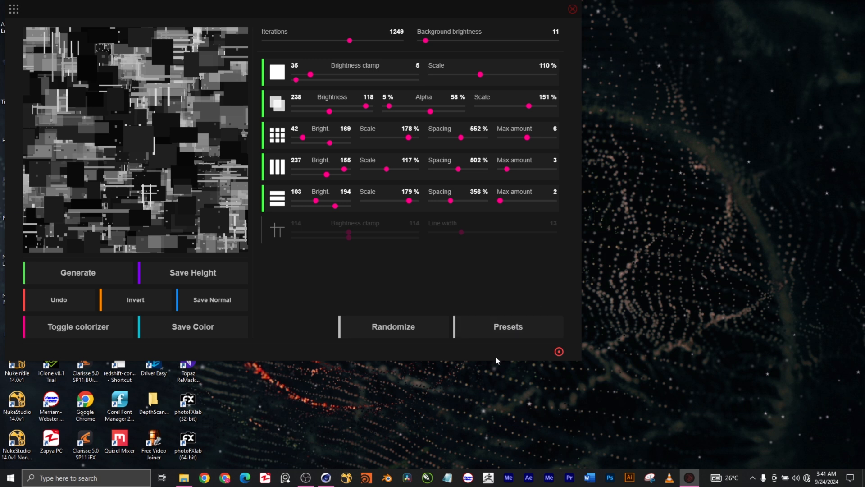
Step: Switch to Cinema 4D and examine the displaced cube's paneled surface from above and from the front
{"action": "left_click", "coordinate": [326, 477]}
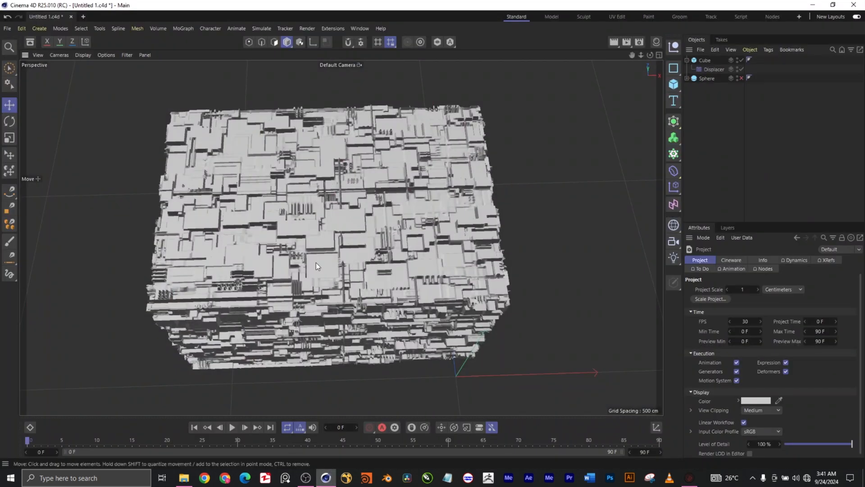
{"action": "scroll", "coordinate": [315, 263], "scroll_direction": "up", "scroll_amount": 5}
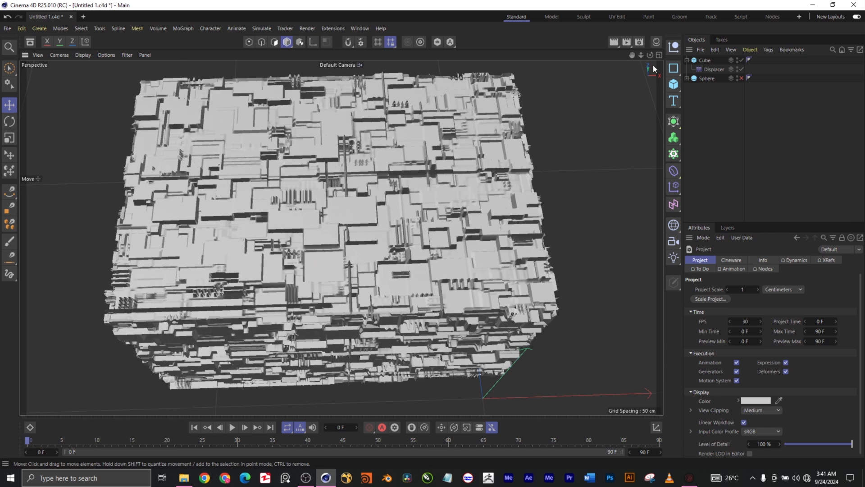
{"action": "mouse_move", "coordinate": [650, 55]}
{"action": "left_mouse_down"}
{"action": "mouse_move", "coordinate": [616, 79]}
{"action": "mouse_move", "coordinate": [666, 59]}
{"action": "mouse_move", "coordinate": [643, 100]}
{"action": "mouse_move", "coordinate": [627, 95]}
{"action": "mouse_move", "coordinate": [649, 67]}
{"action": "left_mouse_up"}
{"action": "left_click_drag", "start_coordinate": [341, 238], "coordinate": [383, 270]}
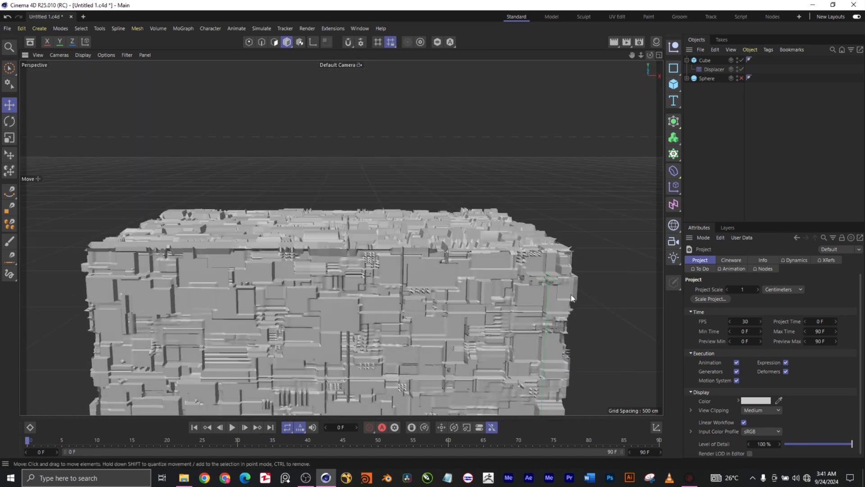
{"action": "scroll", "coordinate": [439, 323], "scroll_direction": "down", "scroll_amount": 4}
{"action": "scroll", "coordinate": [442, 328], "scroll_direction": "down", "scroll_amount": 3}
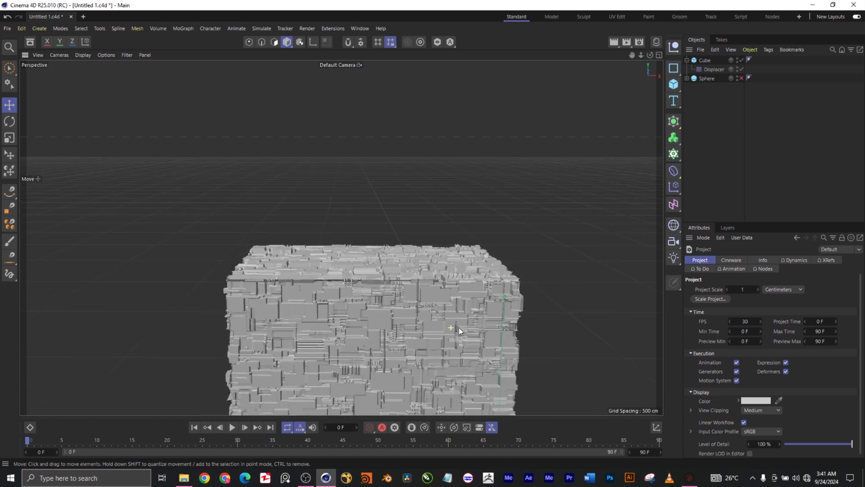
{"action": "left_click_drag", "start_coordinate": [632, 55], "coordinate": [606, 1]}
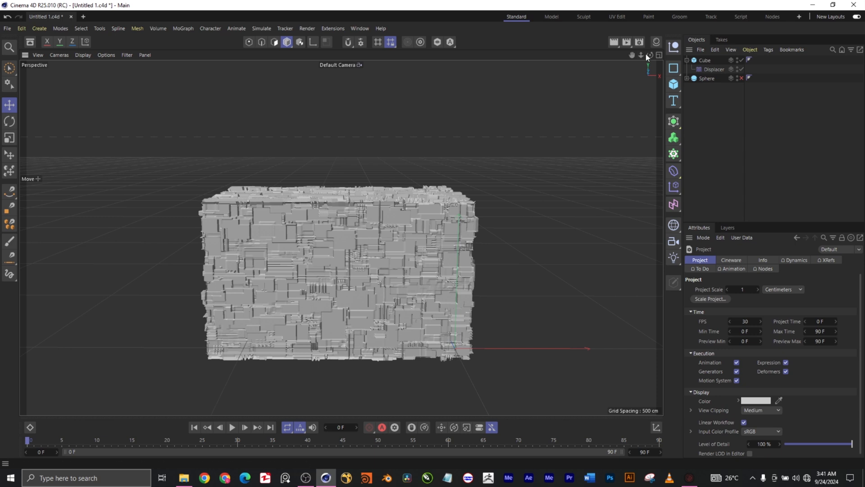
{"action": "mouse_move", "coordinate": [650, 54]}
{"action": "left_mouse_down"}
{"action": "mouse_move", "coordinate": [638, 72]}
{"action": "mouse_move", "coordinate": [650, 53]}
{"action": "left_mouse_up"}
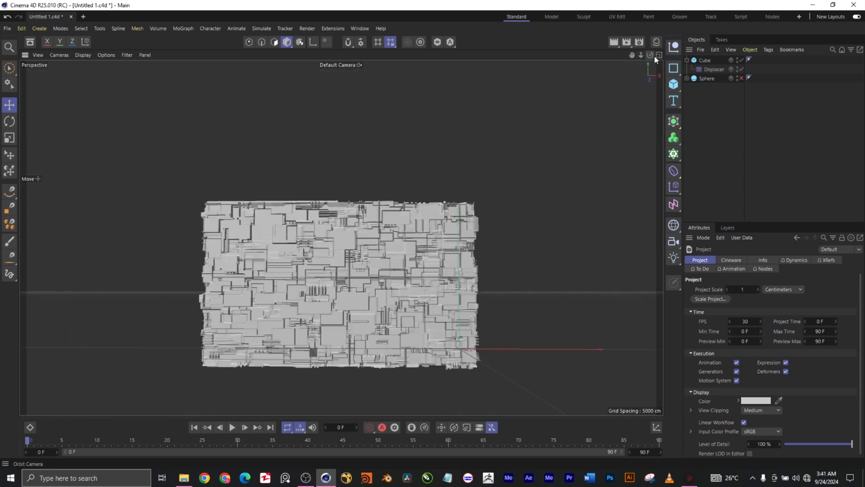
Step: Select the cube to review its size and segment settings, and inspect its displaced detail up close and from several angles
{"action": "left_click", "coordinate": [704, 61]}
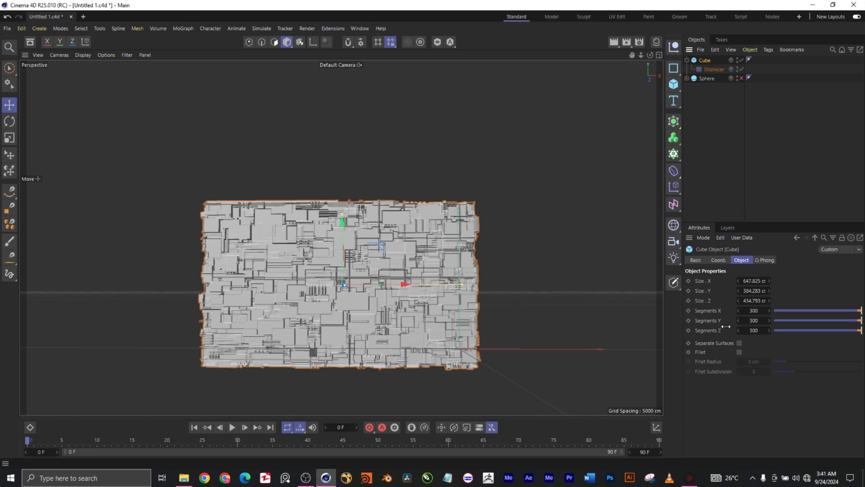
{"action": "mouse_move", "coordinate": [648, 55]}
{"action": "left_mouse_down"}
{"action": "mouse_move", "coordinate": [635, 90]}
{"action": "mouse_move", "coordinate": [657, 50]}
{"action": "mouse_move", "coordinate": [663, 56]}
{"action": "left_mouse_up"}
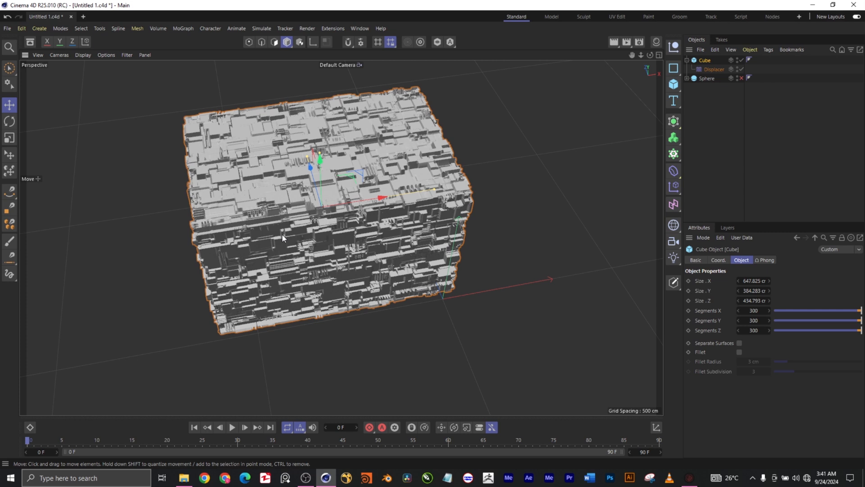
{"action": "scroll", "coordinate": [339, 221], "scroll_direction": "up", "scroll_amount": 2}
{"action": "scroll", "coordinate": [339, 221], "scroll_direction": "up", "scroll_amount": 2}
{"action": "scroll", "coordinate": [339, 221], "scroll_direction": "up", "scroll_amount": 1}
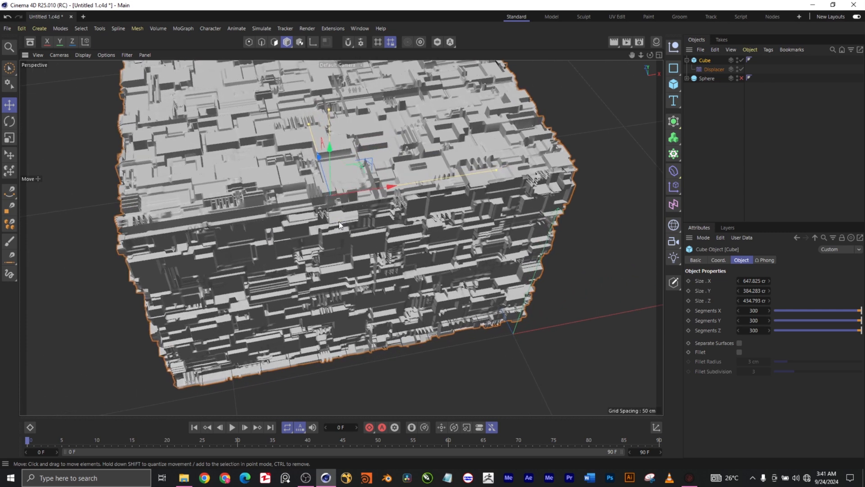
{"action": "scroll", "coordinate": [340, 221], "scroll_direction": "down", "scroll_amount": 2}
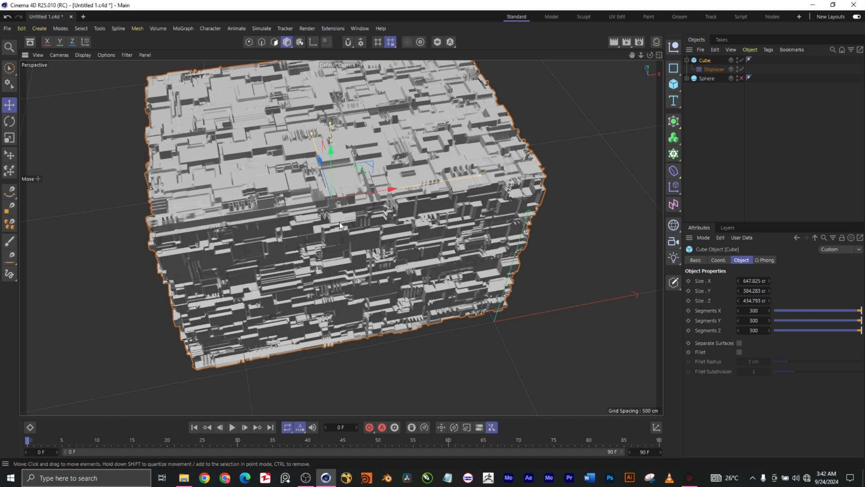
{"action": "scroll", "coordinate": [340, 222], "scroll_direction": "down", "scroll_amount": 2}
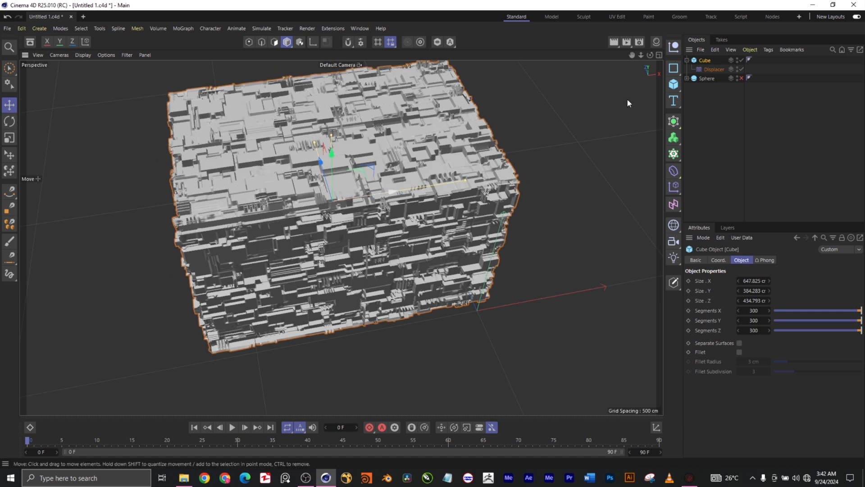
{"action": "left_click_drag", "start_coordinate": [650, 55], "coordinate": [587, 30]}
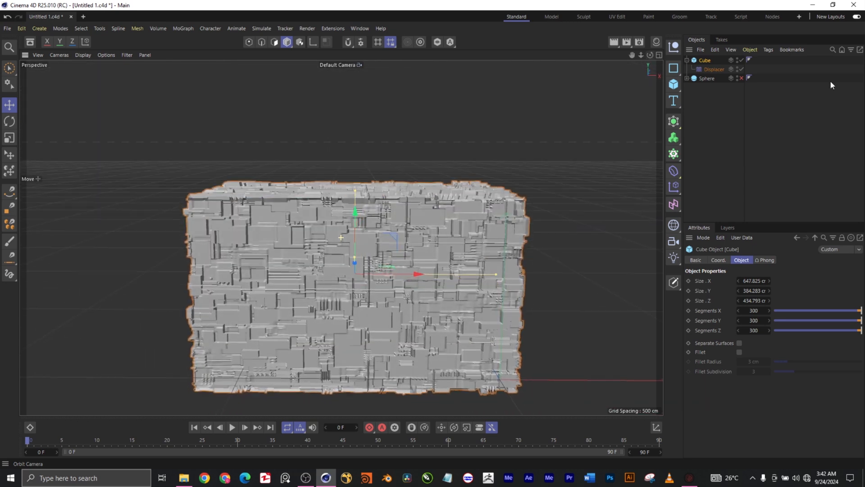
Step: Disable the cube and enable the displaced sphere to view its surface detail up close
{"action": "left_click", "coordinate": [742, 60]}
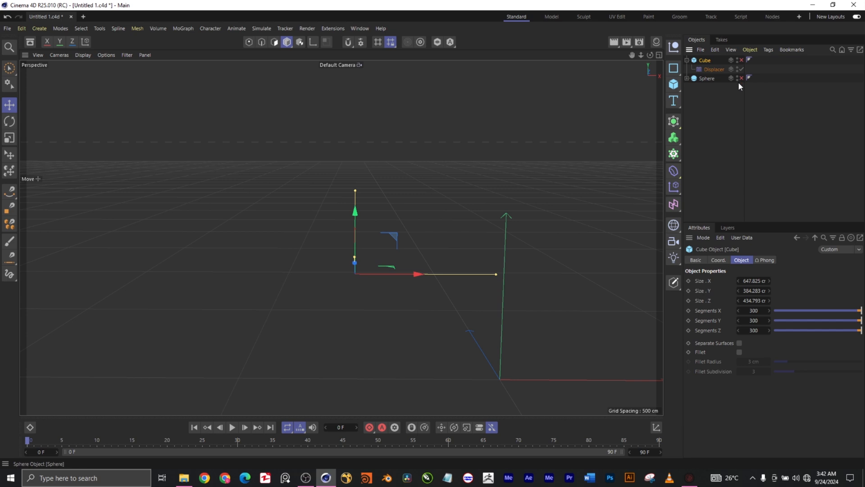
{"action": "left_click", "coordinate": [741, 78]}
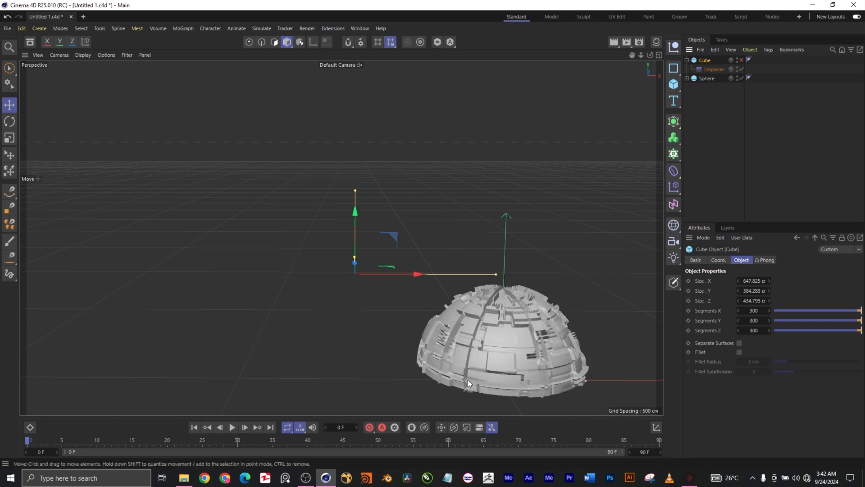
{"action": "scroll", "coordinate": [534, 375], "scroll_direction": "up", "scroll_amount": 1}
{"action": "scroll", "coordinate": [533, 374], "scroll_direction": "up", "scroll_amount": 3}
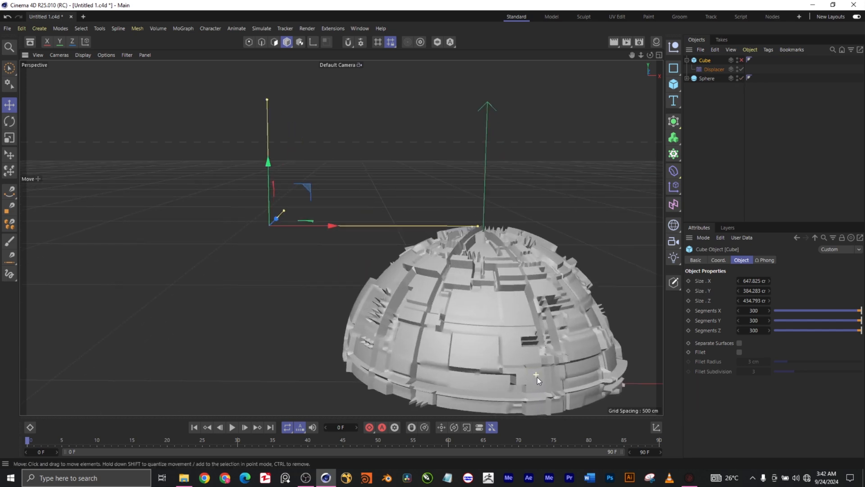
Step: Inspect the displaced sphere from several angles and disable it
{"action": "mouse_move", "coordinate": [632, 54]}
{"action": "left_mouse_down"}
{"action": "mouse_move", "coordinate": [492, 35]}
{"action": "mouse_move", "coordinate": [633, 54]}
{"action": "left_mouse_up"}
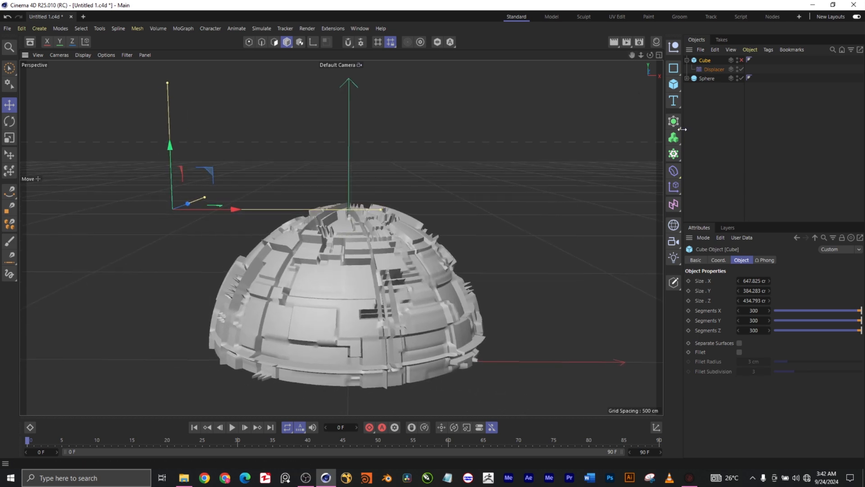
{"action": "left_click_drag", "start_coordinate": [650, 55], "coordinate": [646, 77]}
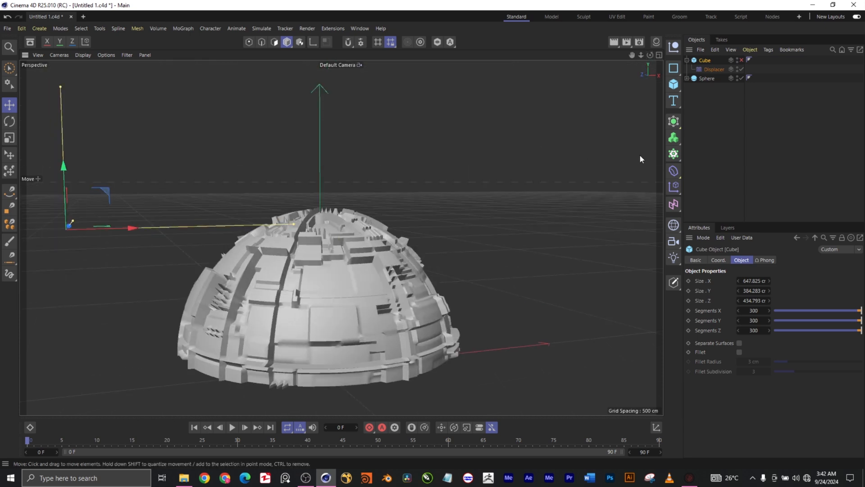
{"action": "left_click", "coordinate": [710, 100]}
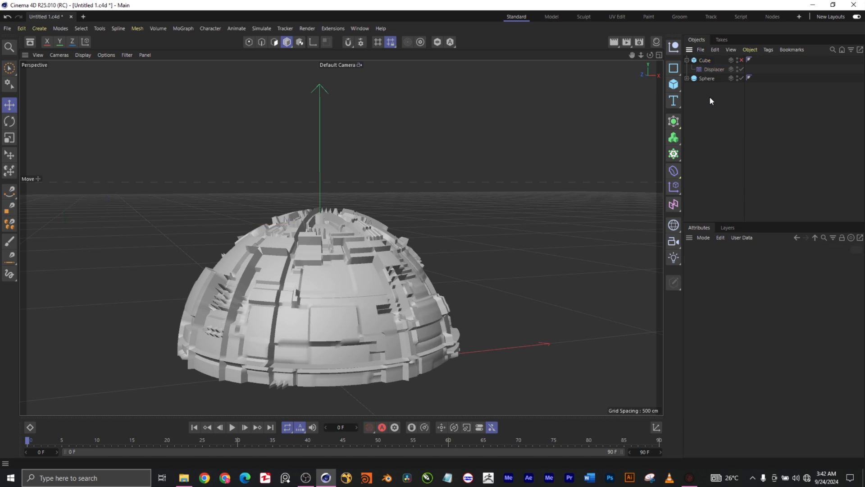
{"action": "left_click", "coordinate": [740, 78]}
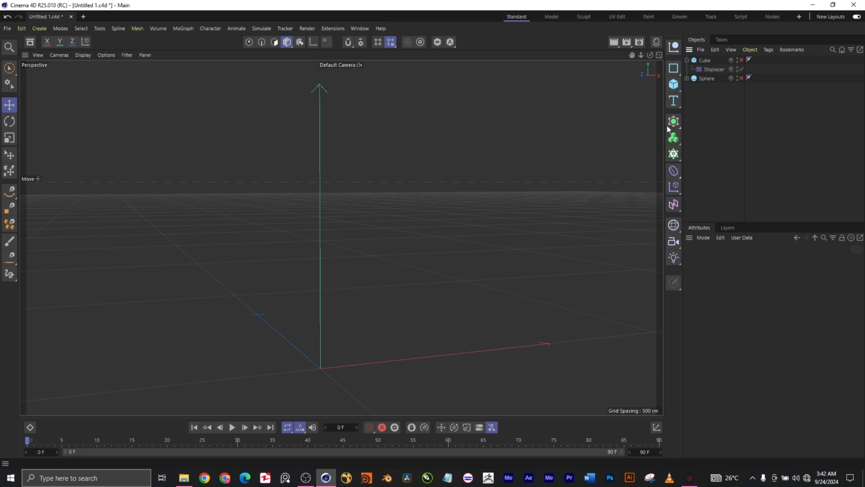
Step: Add a new cube, raise it above the ground grid and stretch it along X to about 634 cm
{"action": "left_click", "coordinate": [678, 81]}
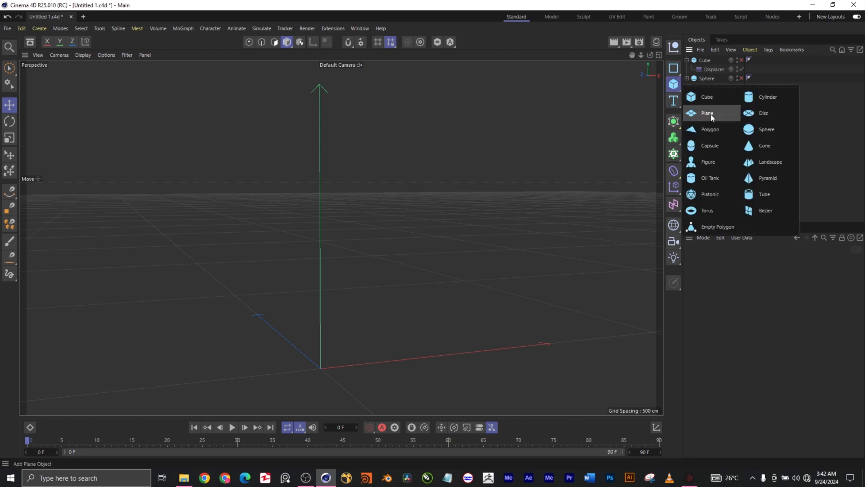
{"action": "left_click", "coordinate": [715, 101]}
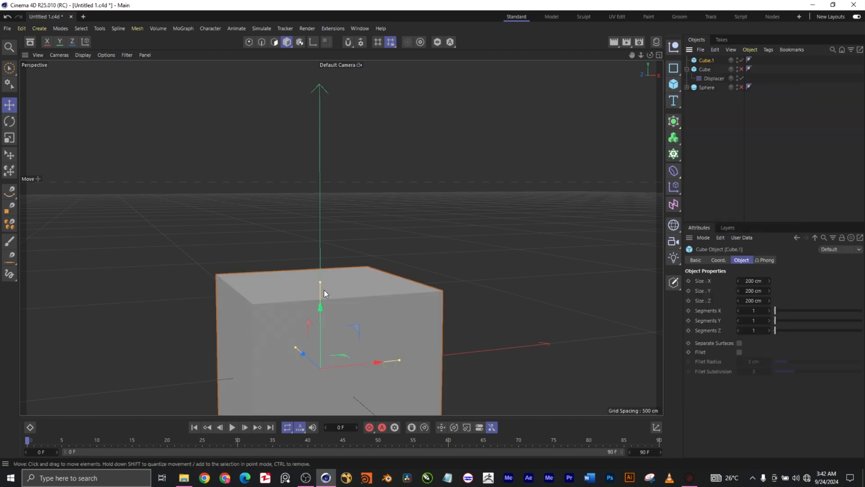
{"action": "left_click_drag", "start_coordinate": [320, 309], "coordinate": [328, 192]}
{"action": "mouse_move", "coordinate": [640, 55]}
{"action": "left_mouse_down"}
{"action": "mouse_move", "coordinate": [670, 77]}
{"action": "mouse_move", "coordinate": [651, 51]}
{"action": "mouse_move", "coordinate": [656, 38]}
{"action": "mouse_move", "coordinate": [605, 45]}
{"action": "mouse_move", "coordinate": [690, 51]}
{"action": "left_mouse_up"}
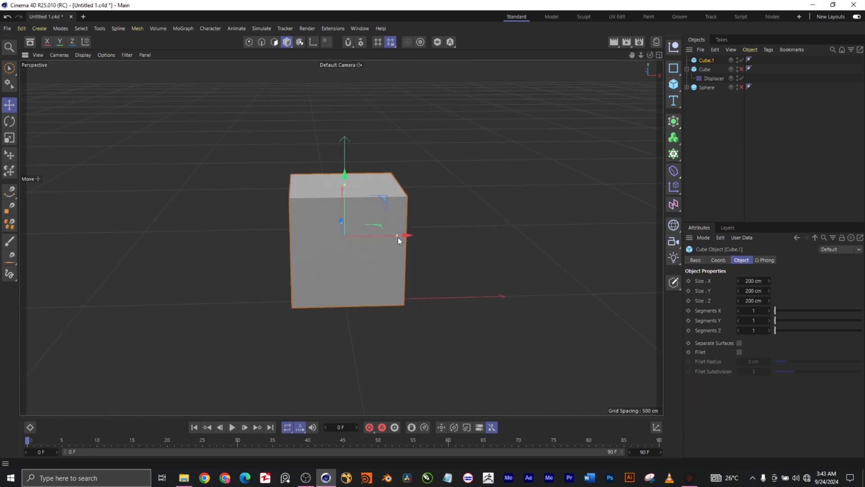
{"action": "left_click_drag", "start_coordinate": [398, 236], "coordinate": [509, 231]}
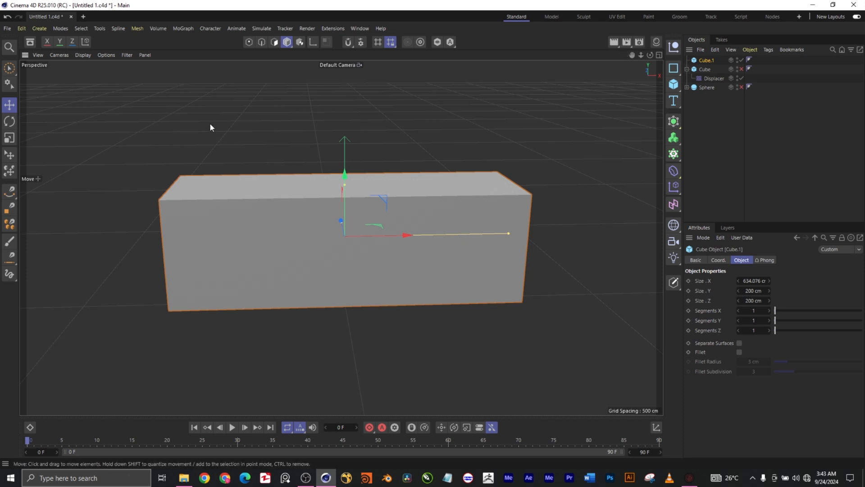
Step: Set the viewport display mode to Gouraud Shading (Lines) so the cube's segment edges are drawn
{"action": "key", "text": "n"}
{"action": "key", "text": "a"}
{"action": "key", "text": "n"}
{"action": "key", "text": "b"}
{"action": "key", "text": "n"}
{"action": "key", "text": "b"}
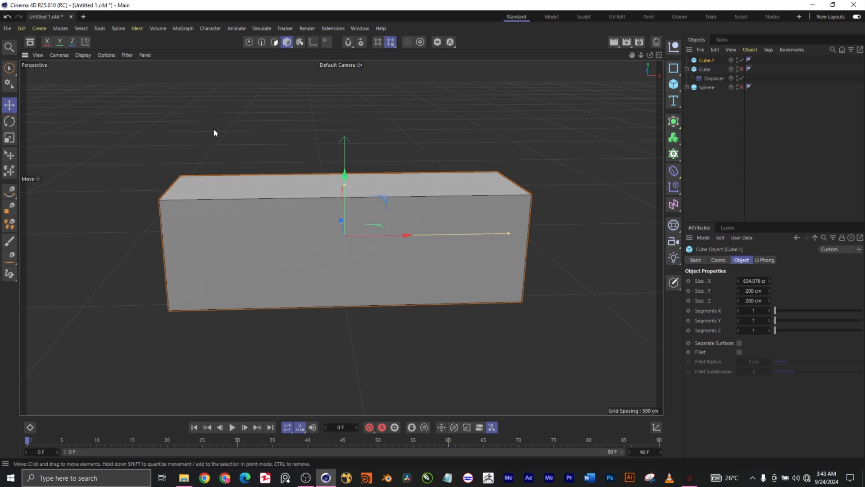
{"action": "key", "text": "n"}
{"action": "key", "text": "b"}
{"action": "key", "text": "n"}
{"action": "key", "text": "b"}
{"action": "left_click", "coordinate": [83, 55]}
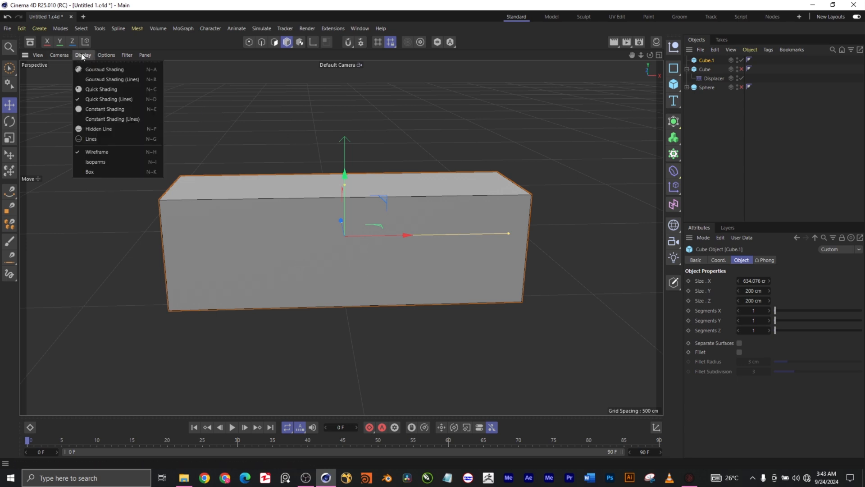
{"action": "left_click", "coordinate": [147, 79]}
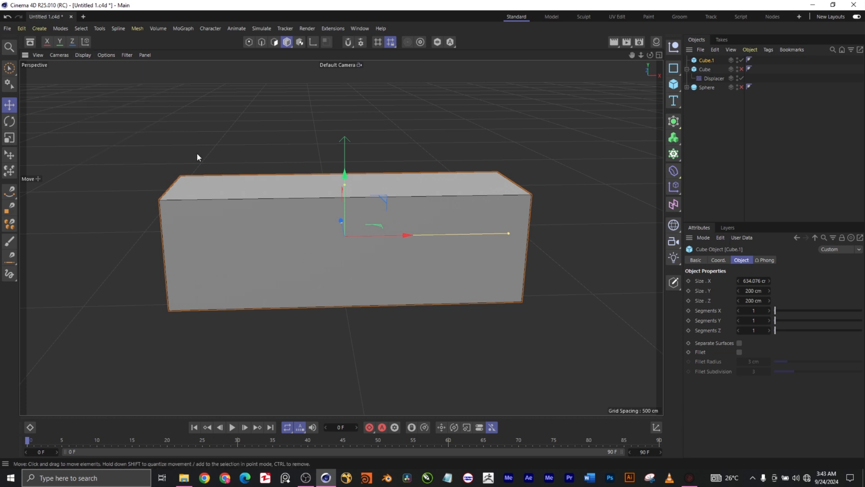
{"action": "left_click", "coordinate": [86, 57]}
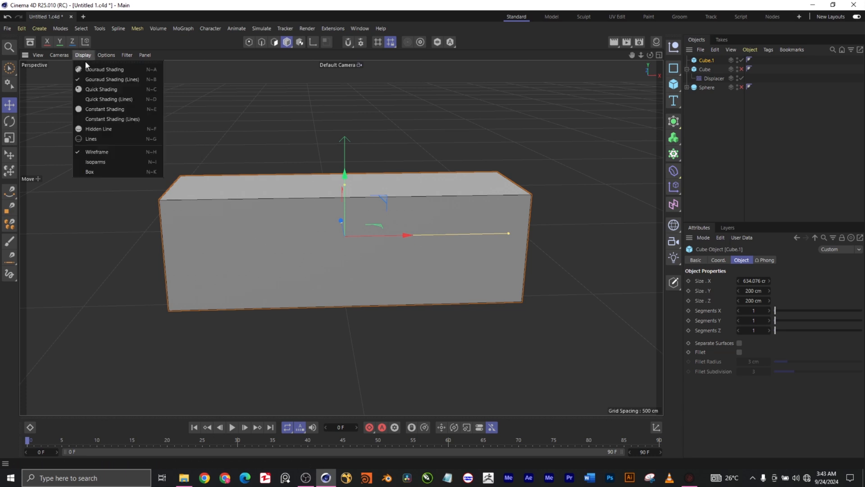
{"action": "left_click", "coordinate": [135, 69]}
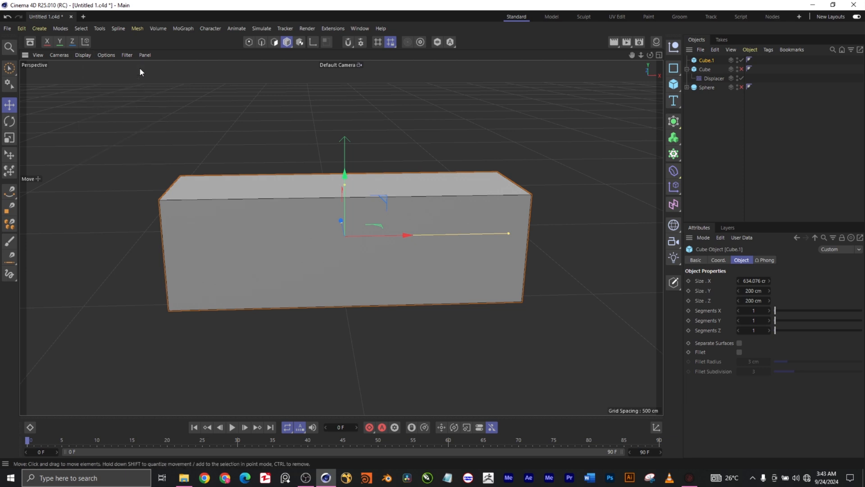
{"action": "left_click", "coordinate": [85, 54]}
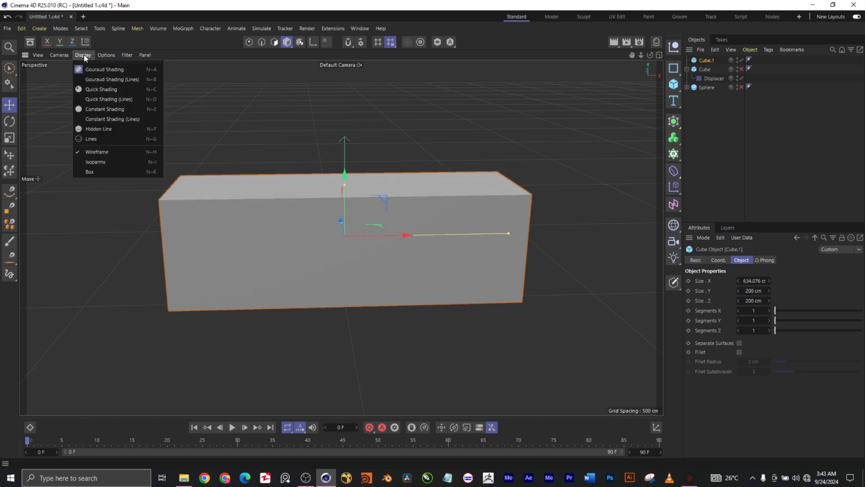
{"action": "left_click", "coordinate": [121, 79]}
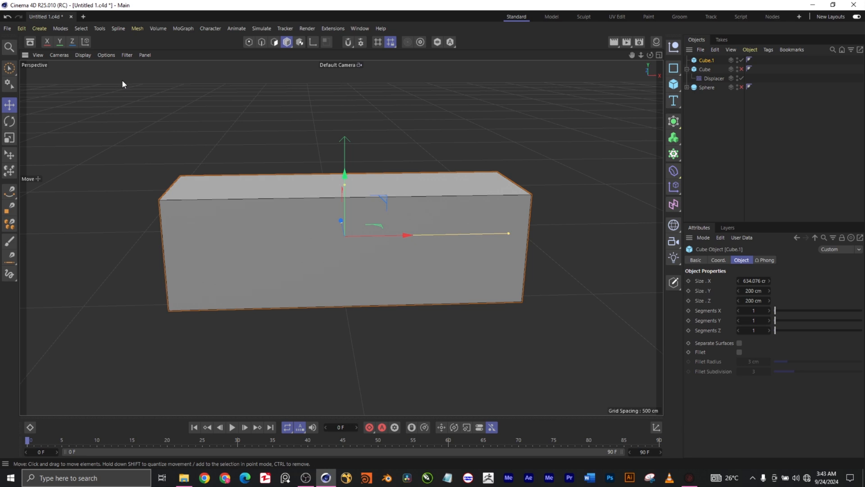
Step: Set the new cube's X segments to 400 and inspect the density of its edges up close
{"action": "left_click_drag", "start_coordinate": [650, 55], "coordinate": [670, 55]}
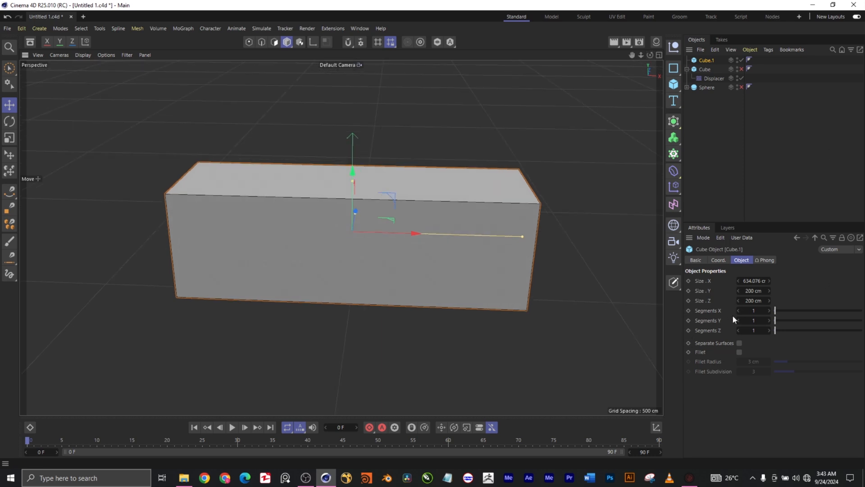
{"action": "left_click", "coordinate": [750, 311]}
{"action": "key", "text": "Return"}
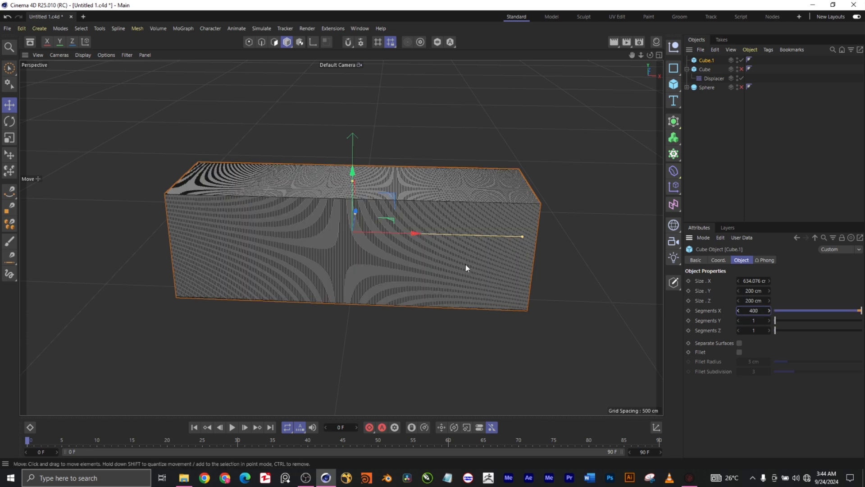
{"action": "scroll", "coordinate": [426, 231], "scroll_direction": "up", "scroll_amount": 1}
{"action": "scroll", "coordinate": [425, 230], "scroll_direction": "up", "scroll_amount": 6}
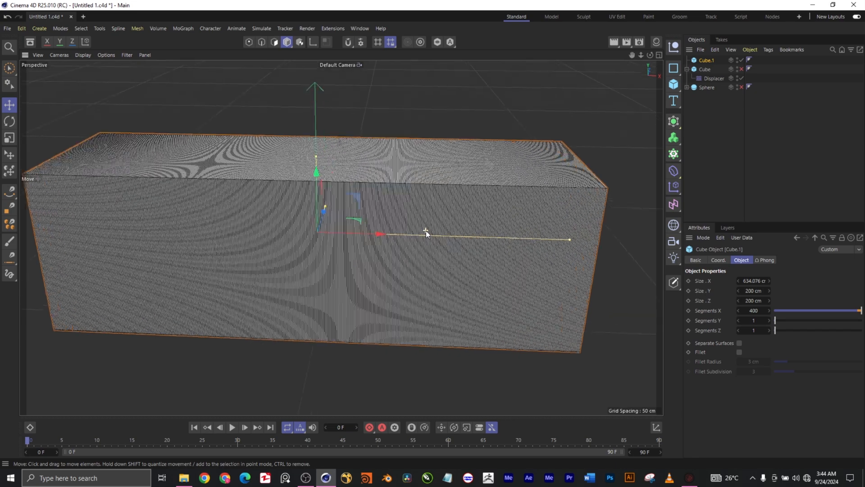
{"action": "scroll", "coordinate": [429, 229], "scroll_direction": "down", "scroll_amount": 5}
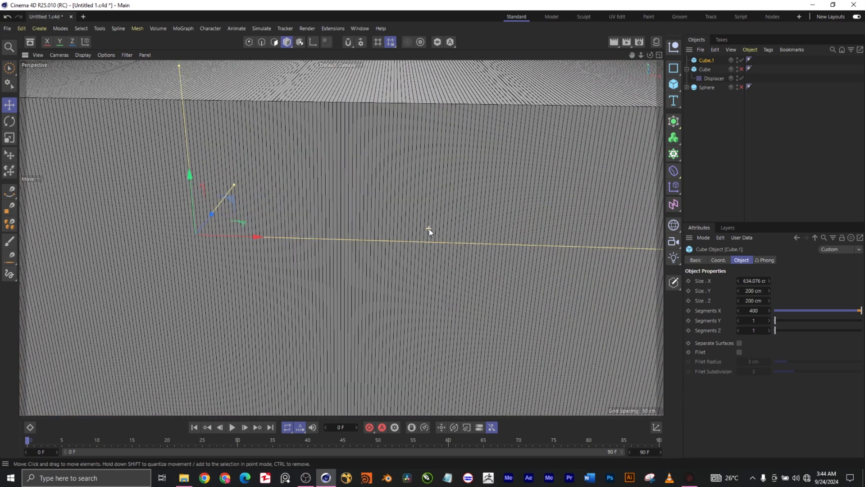
{"action": "scroll", "coordinate": [425, 251], "scroll_direction": "down", "scroll_amount": 4}
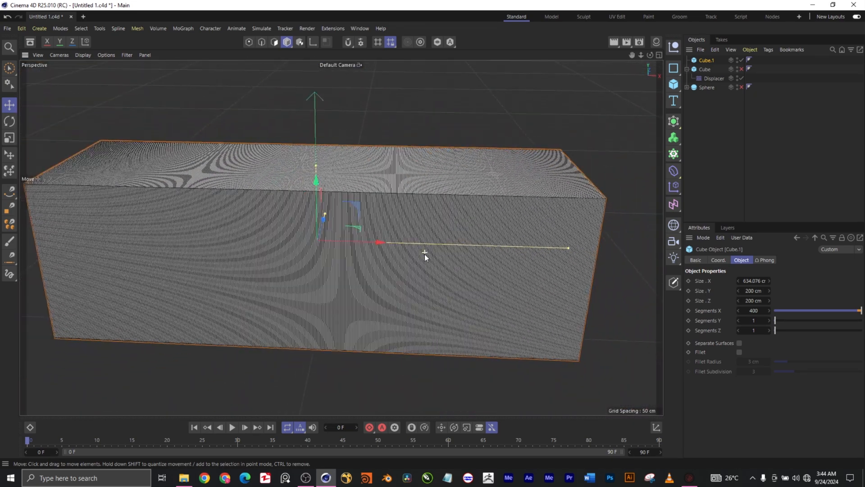
Step: Set the new cube's Y and Z segments to 400 and switch the viewport back to shading without lines
{"action": "left_click", "coordinate": [756, 321]}
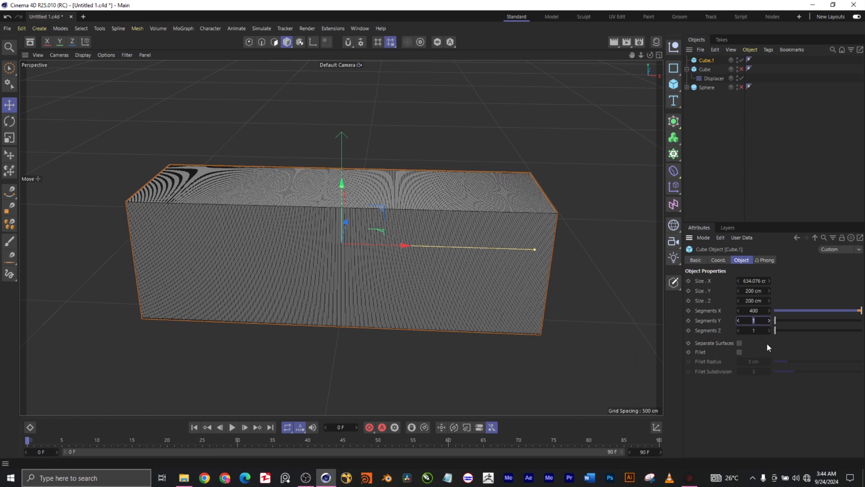
{"action": "type", "text": "400"}
{"action": "key", "text": "Return"}
{"action": "left_click", "coordinate": [756, 331]}
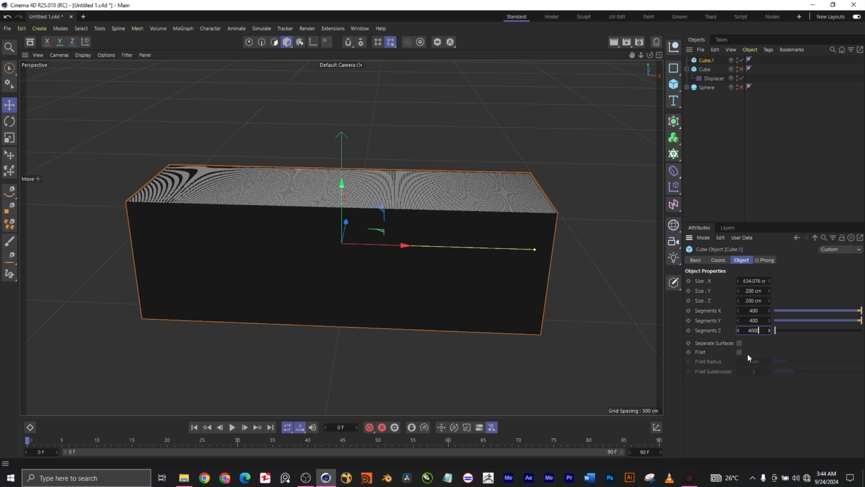
{"action": "key", "text": "Return"}
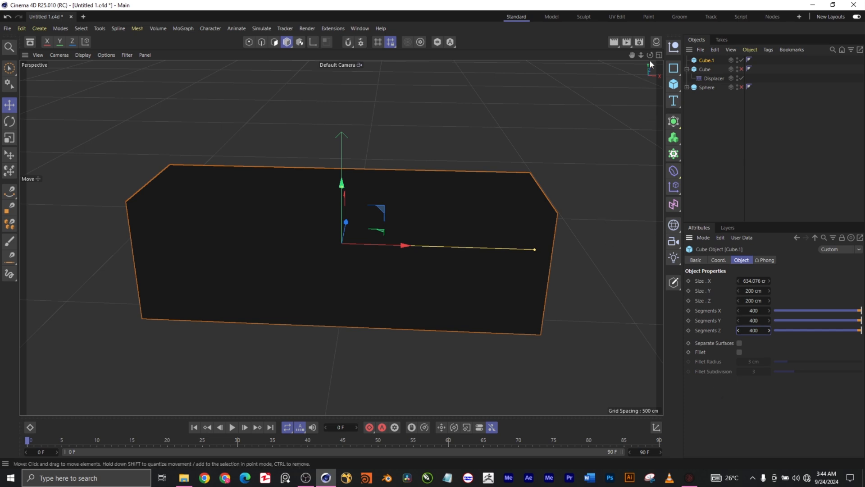
{"action": "left_click_drag", "start_coordinate": [650, 55], "coordinate": [650, 81]}
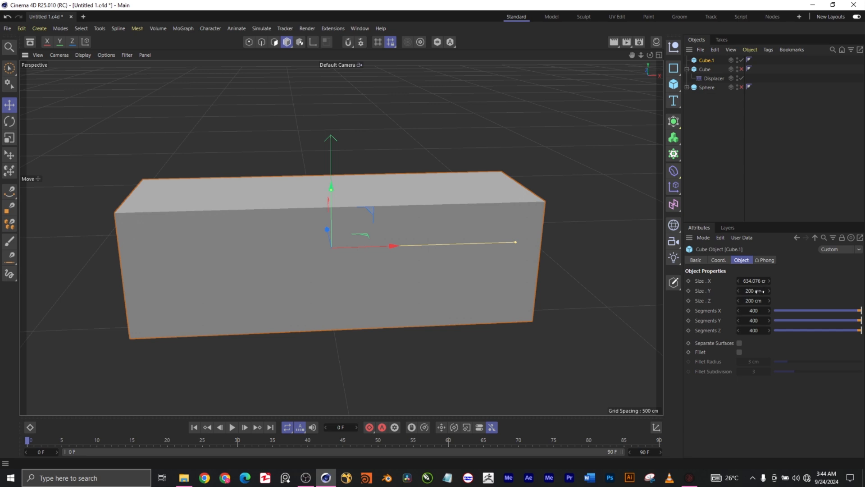
Step: Add a Displacer deformer and make it a child of the new 400-segment cube
{"action": "left_click", "coordinate": [718, 111]}
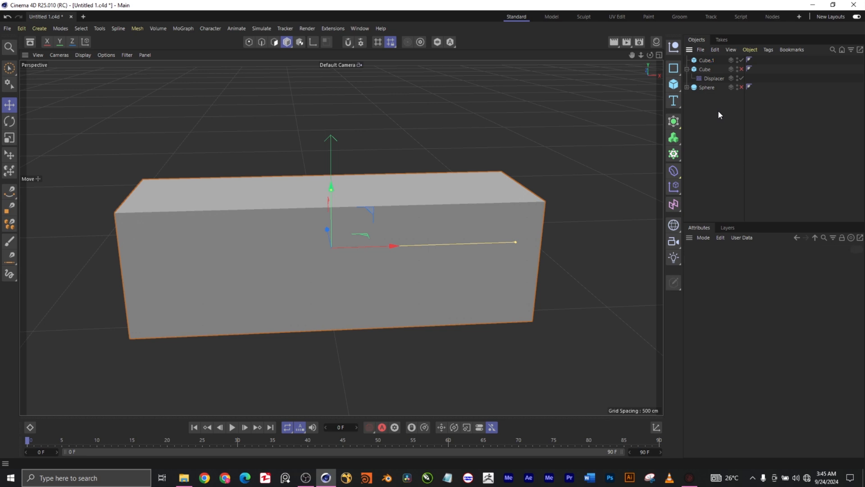
{"action": "left_click", "coordinate": [704, 88]}
{"action": "left_click", "coordinate": [706, 61]}
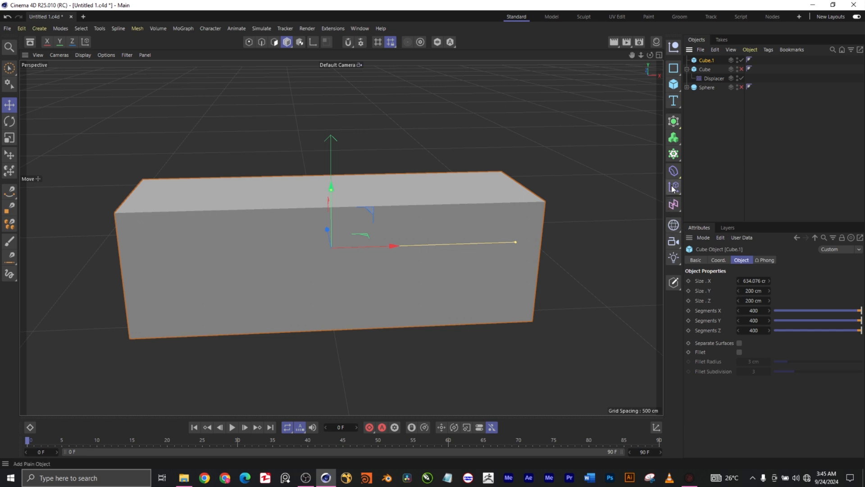
{"action": "left_click", "coordinate": [673, 172]}
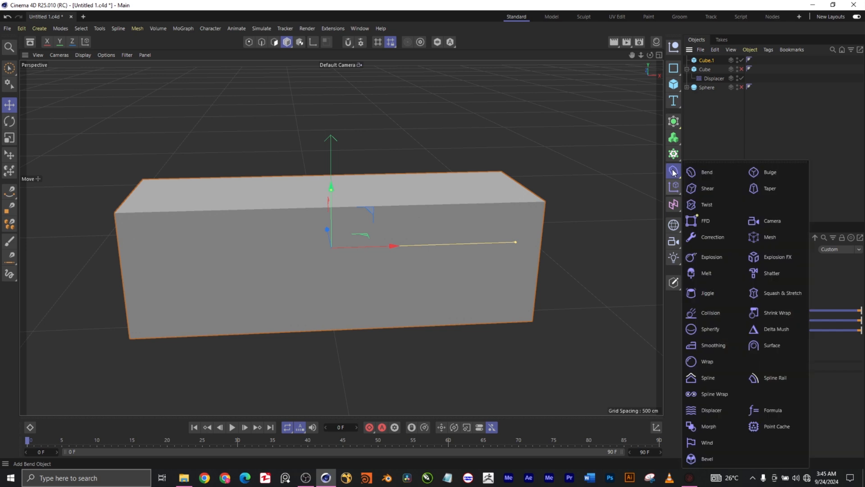
{"action": "left_click", "coordinate": [717, 411]}
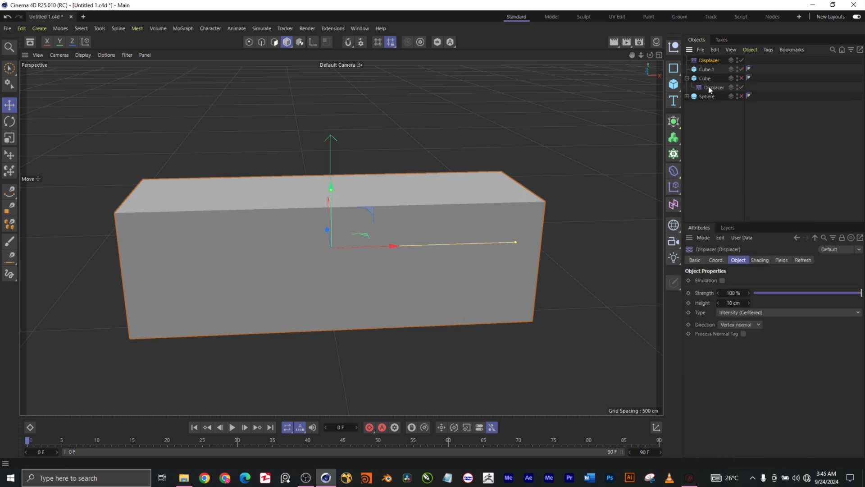
{"action": "left_click_drag", "start_coordinate": [705, 58], "coordinate": [702, 72]}
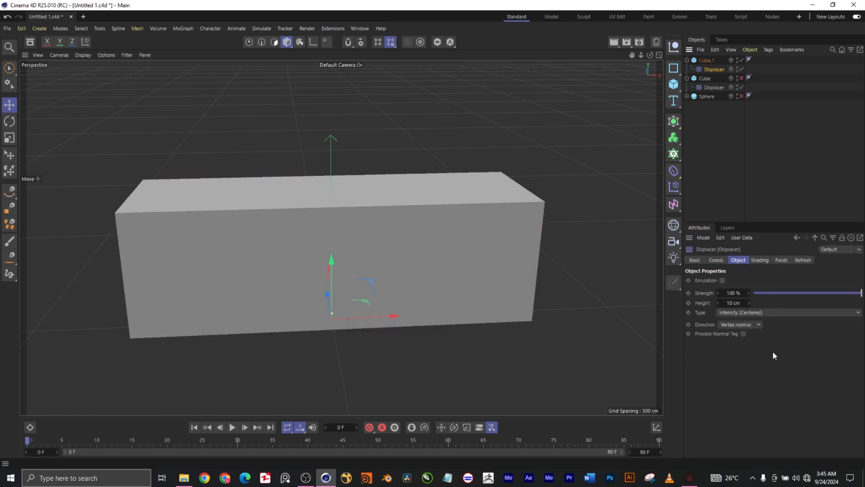
Step: Load the file "tuts purpose" as the Displacer's shader image, declining to copy it to the project location
{"action": "left_click", "coordinate": [760, 260]}
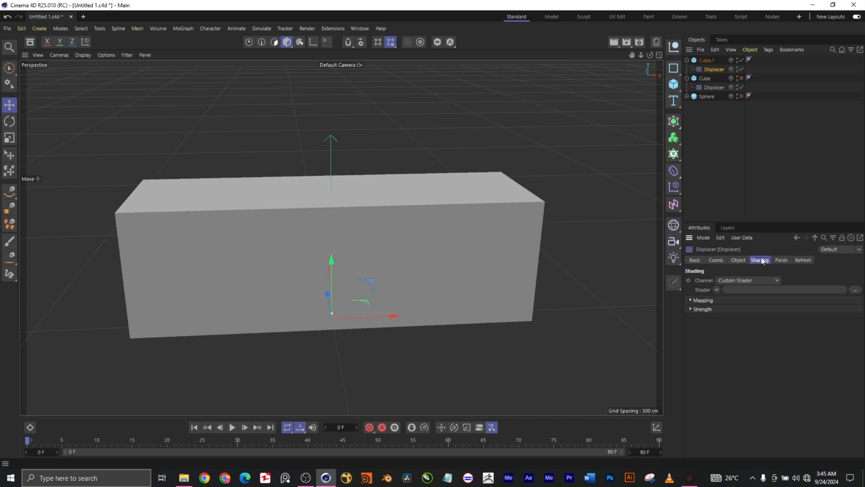
{"action": "left_click", "coordinate": [717, 290]}
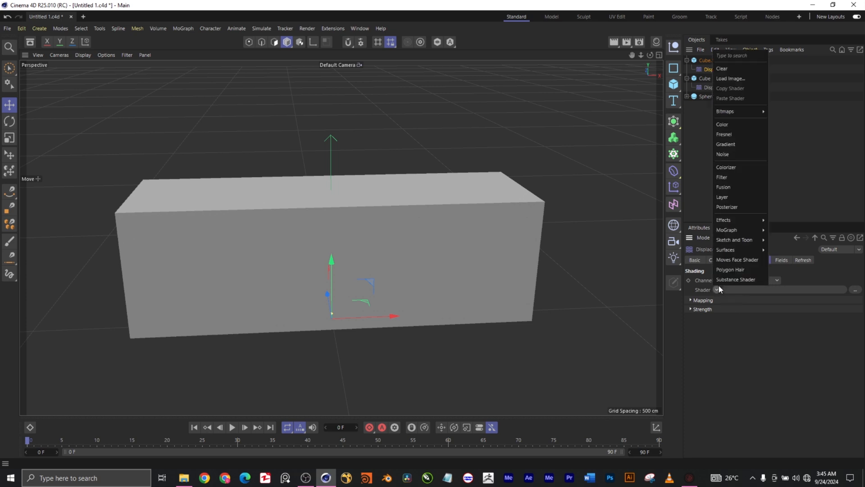
{"action": "mouse_move", "coordinate": [748, 223]}
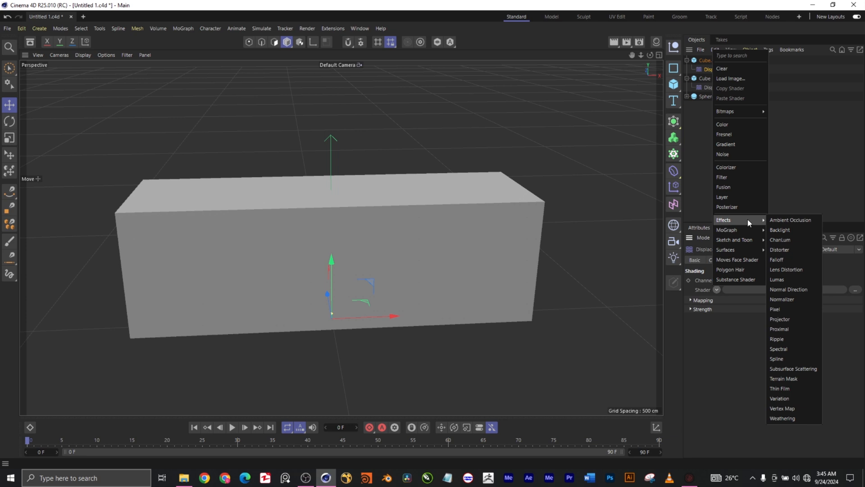
{"action": "left_click", "coordinate": [726, 79]}
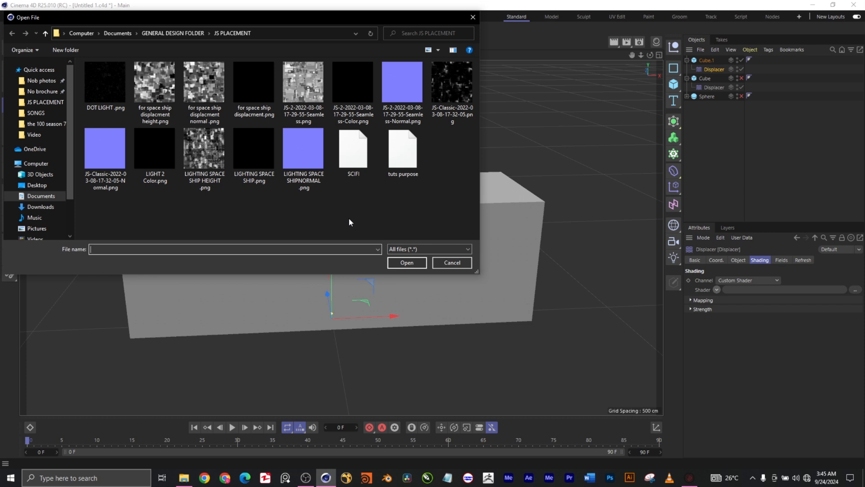
{"action": "left_click", "coordinate": [415, 157]}
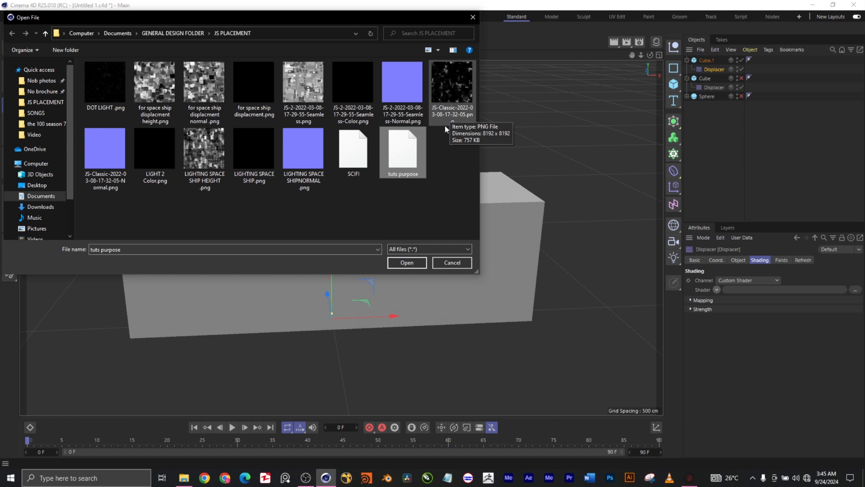
{"action": "left_click", "coordinate": [398, 263]}
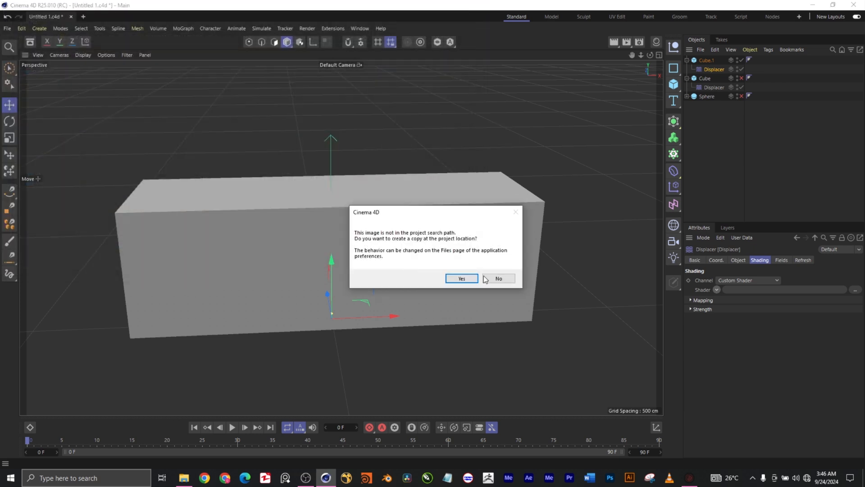
{"action": "left_click", "coordinate": [498, 278]}
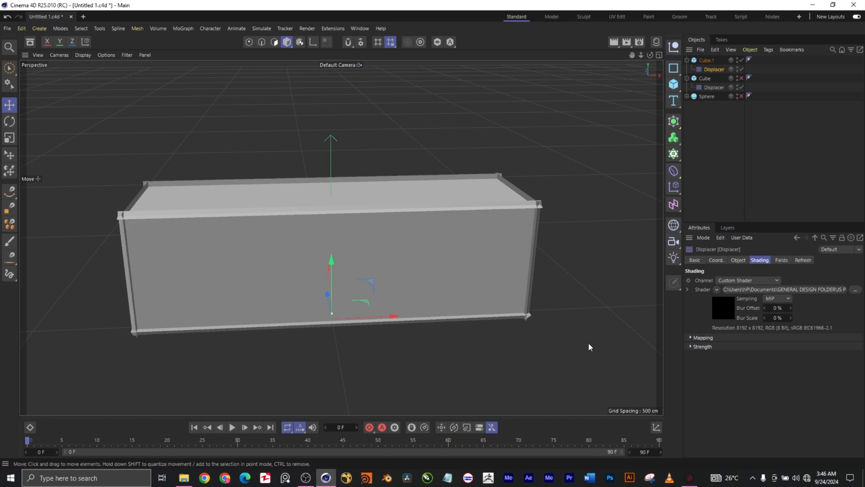
Step: Switch to JSplacement and save the current height map as tuuts.png in the JS PLACEMENT folder
{"action": "left_click", "coordinate": [689, 478]}
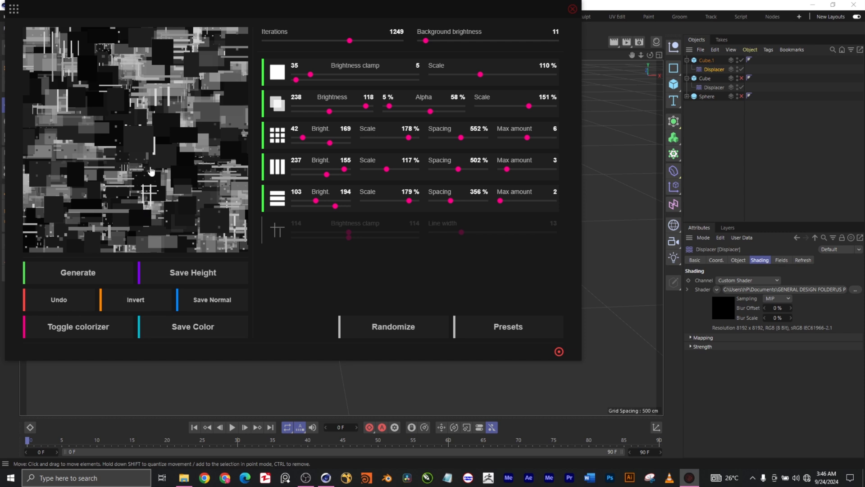
{"action": "left_click", "coordinate": [211, 276]}
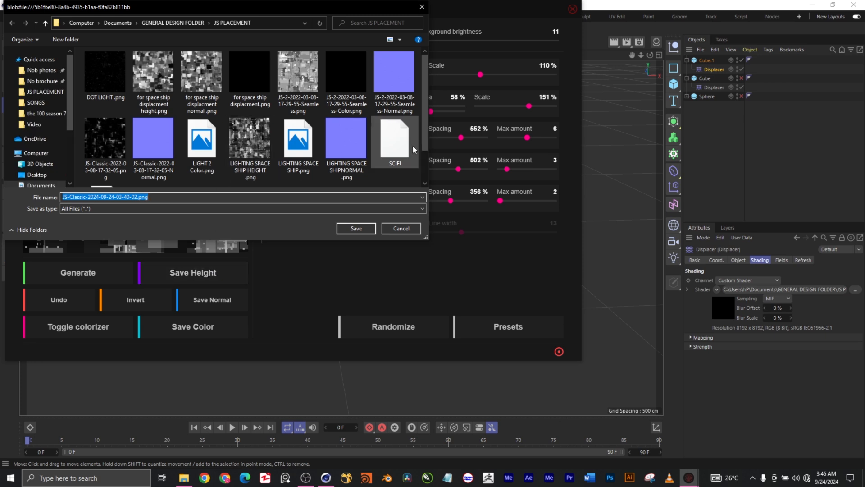
{"action": "scroll", "coordinate": [286, 155], "scroll_direction": "down", "scroll_amount": 1}
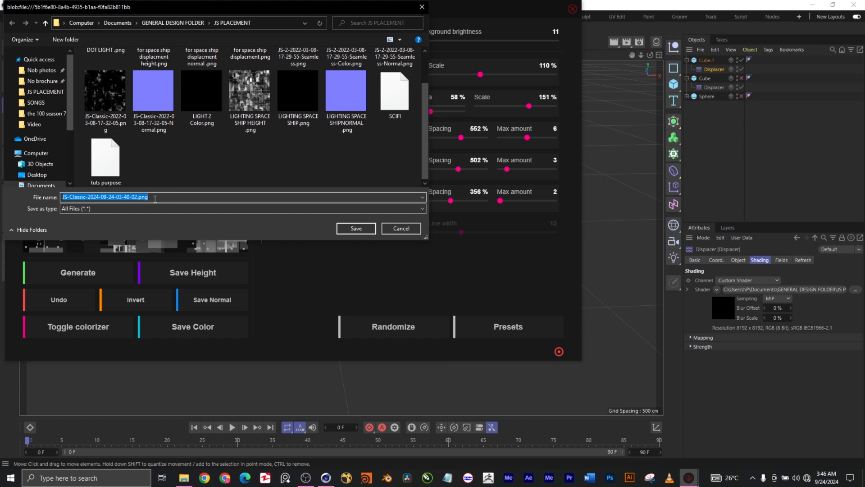
{"action": "left_click", "coordinate": [175, 196]}
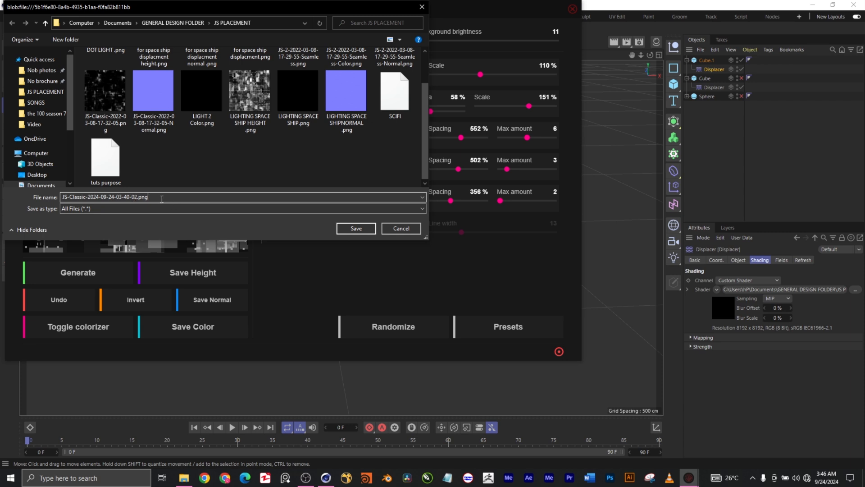
{"action": "left_click_drag", "start_coordinate": [136, 199], "coordinate": [28, 189]}
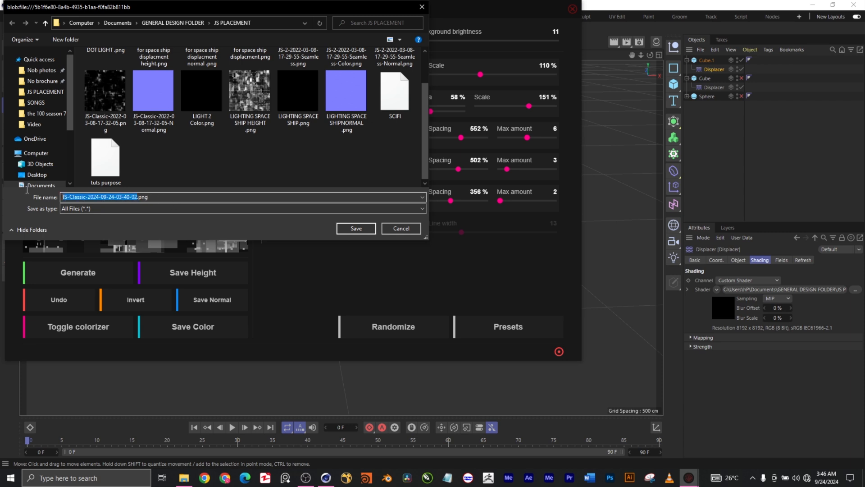
{"action": "type", "text": "tuuts"}
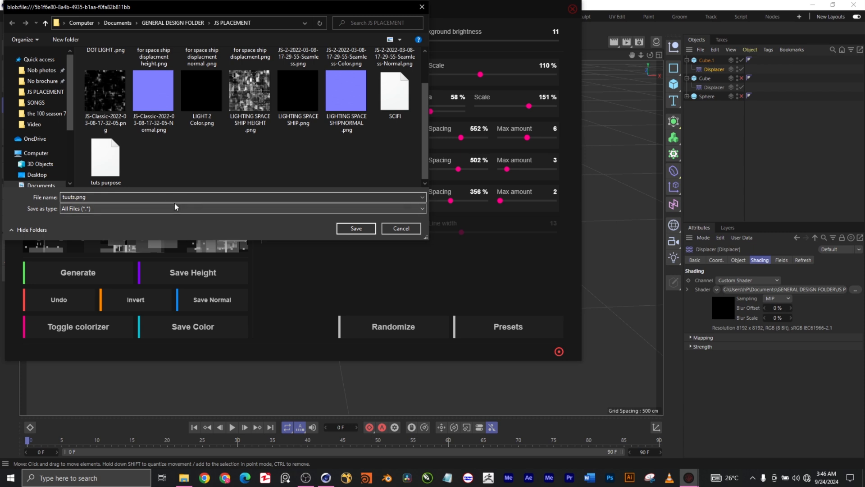
{"action": "left_click", "coordinate": [365, 228]}
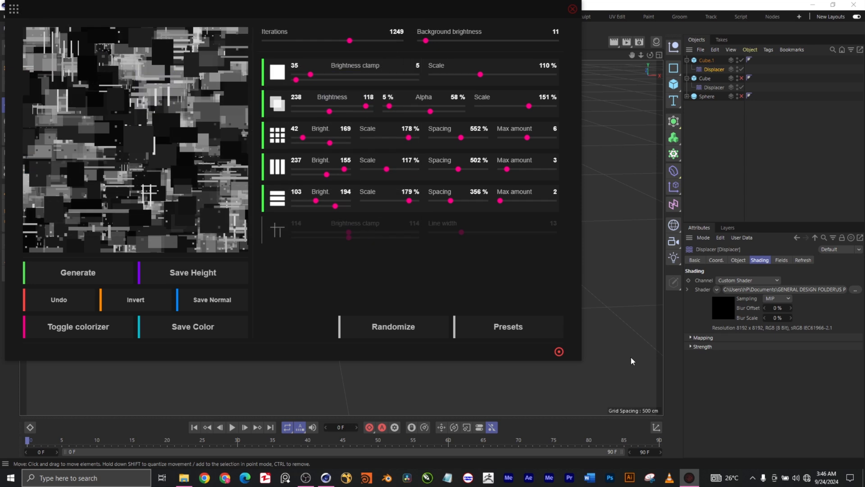
Step: Back in Cinema 4D, replace the Displacer's shader image with tuuts.png without copying it to the project location
{"action": "left_click", "coordinate": [709, 394]}
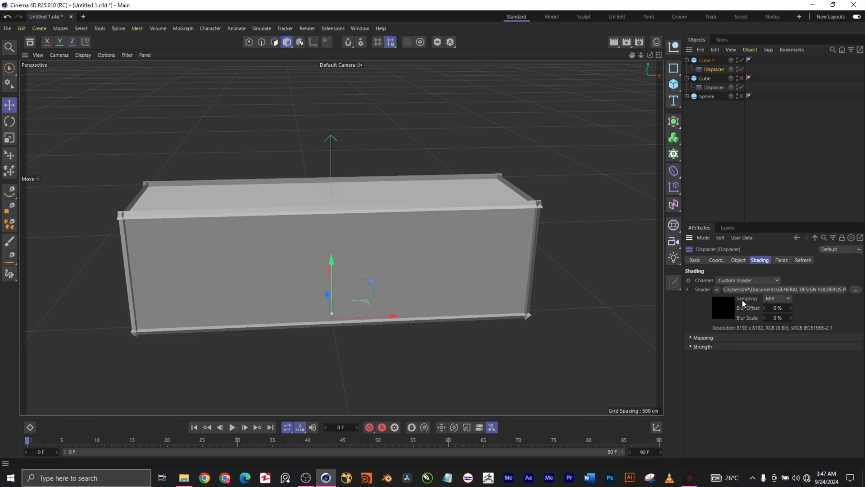
{"action": "left_click", "coordinate": [855, 290]}
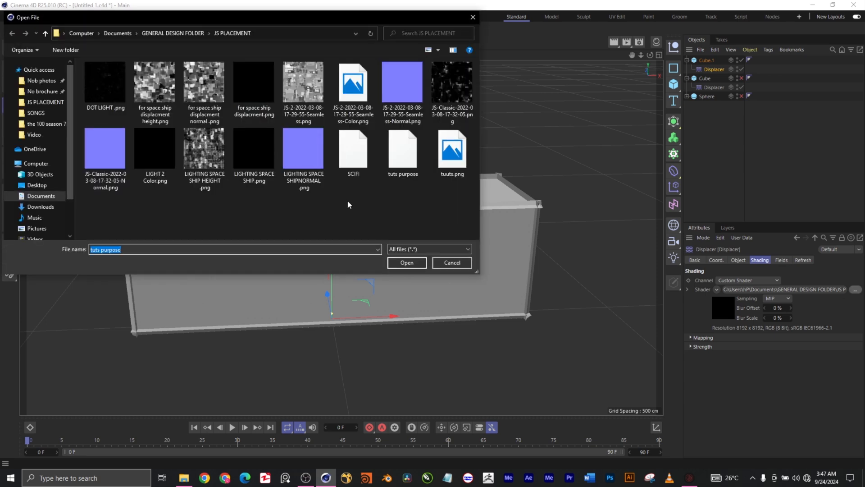
{"action": "left_click", "coordinate": [452, 152]}
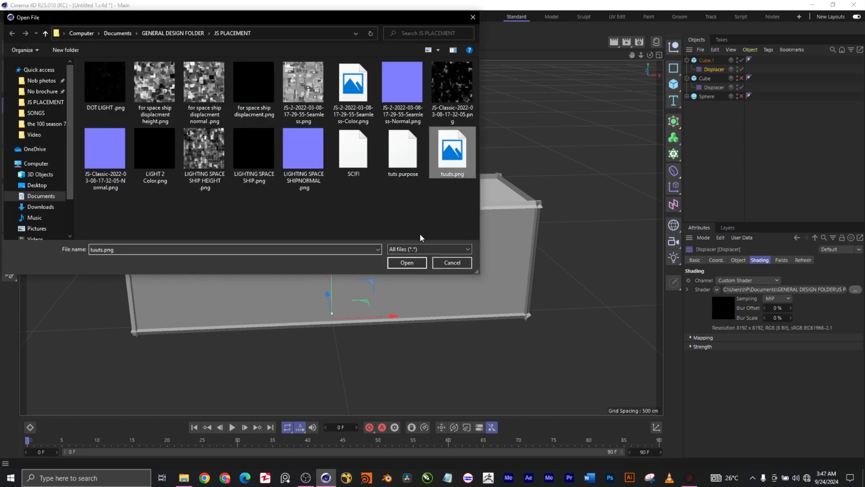
{"action": "left_click", "coordinate": [410, 263]}
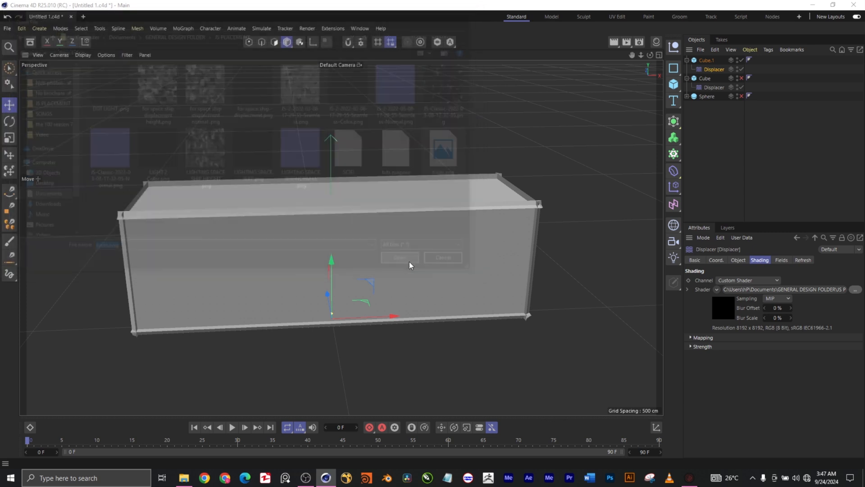
{"action": "left_click", "coordinate": [502, 279]}
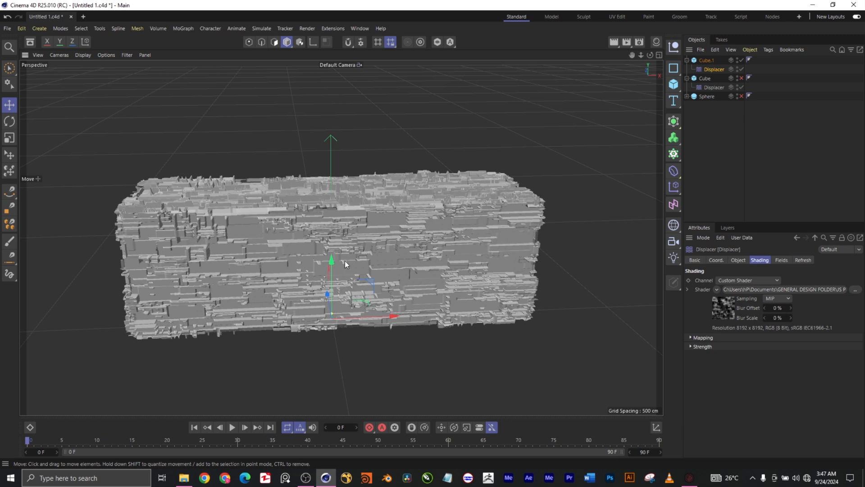
Step: Examine the displaced surface detail on the cube's long side, top and end face
{"action": "scroll", "coordinate": [344, 261], "scroll_direction": "up", "scroll_amount": 5}
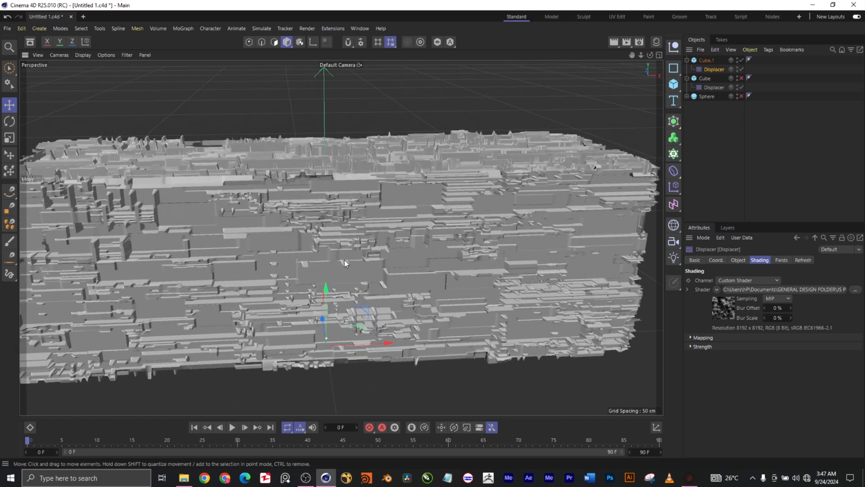
{"action": "scroll", "coordinate": [347, 264], "scroll_direction": "up", "scroll_amount": 1}
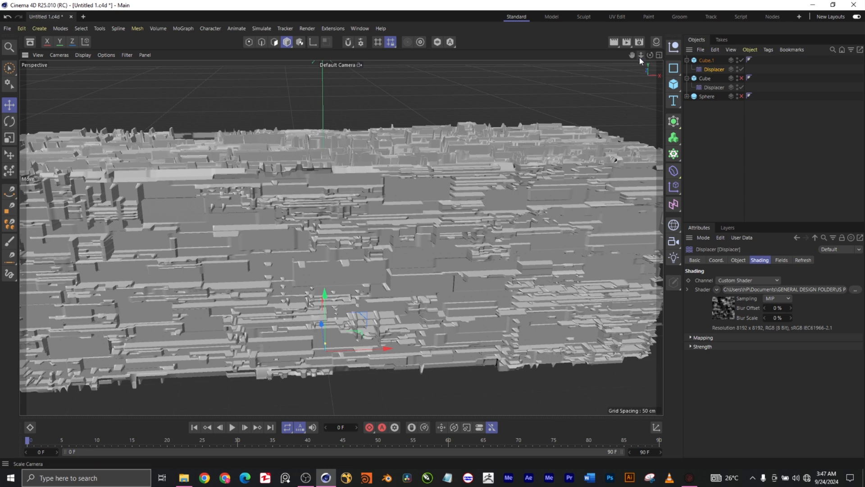
{"action": "left_click_drag", "start_coordinate": [649, 55], "coordinate": [626, 56]}
{"action": "scroll", "coordinate": [310, 310], "scroll_direction": "down", "scroll_amount": 4}
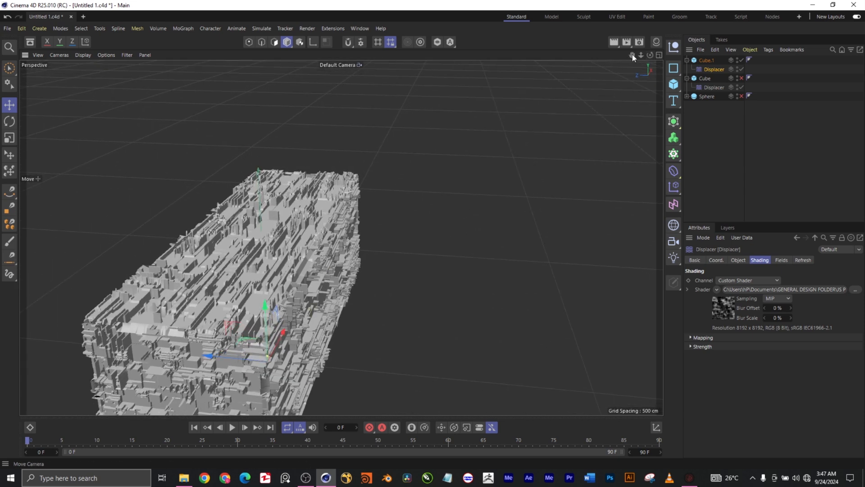
{"action": "left_click_drag", "start_coordinate": [632, 54], "coordinate": [341, 238]}
{"action": "left_click_drag", "start_coordinate": [624, 98], "coordinate": [626, 96]}
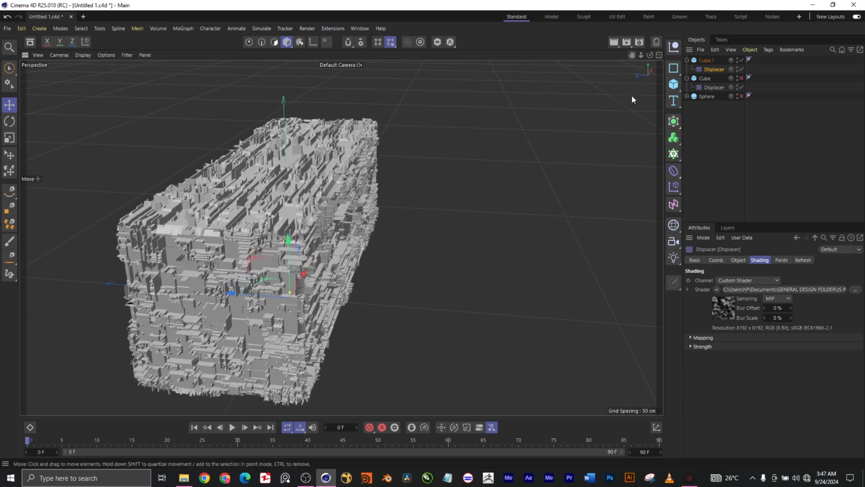
{"action": "left_click_drag", "start_coordinate": [650, 56], "coordinate": [753, 103]}
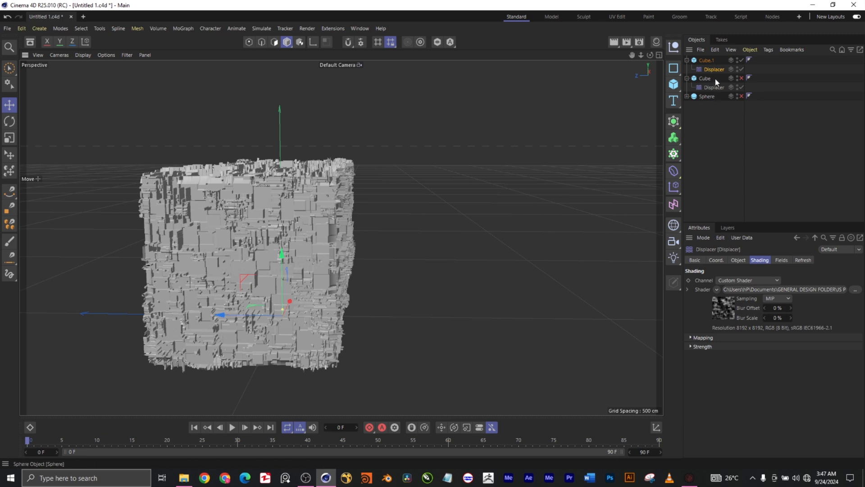
Step: Select the displaced cube and stretch its Z size to about 232 cm with its viewport handle
{"action": "left_click", "coordinate": [706, 60]}
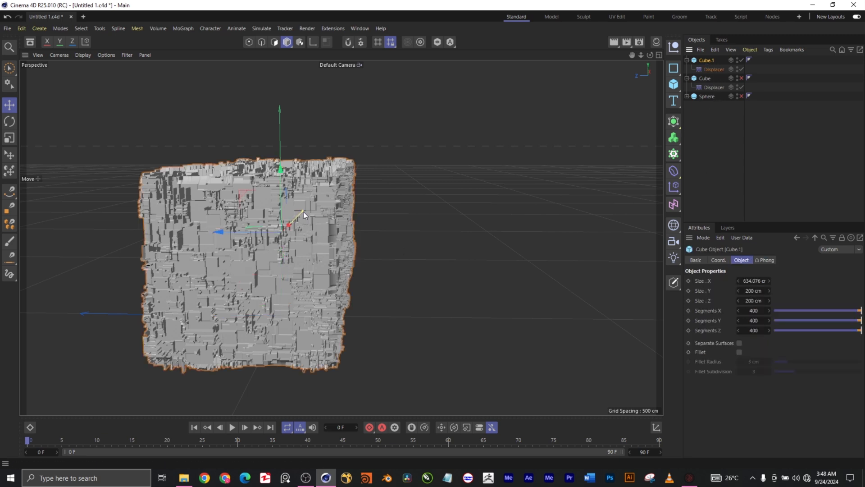
{"action": "left_click_drag", "start_coordinate": [650, 56], "coordinate": [604, 101]}
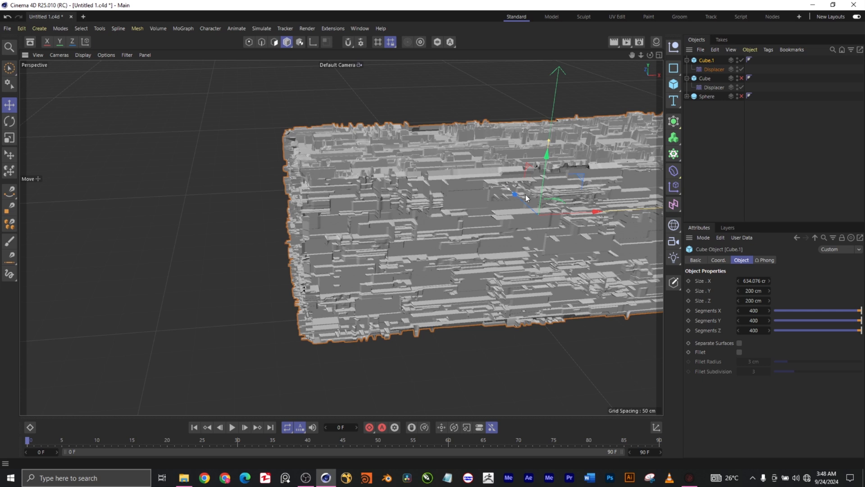
{"action": "left_click_drag", "start_coordinate": [526, 197], "coordinate": [526, 199]}
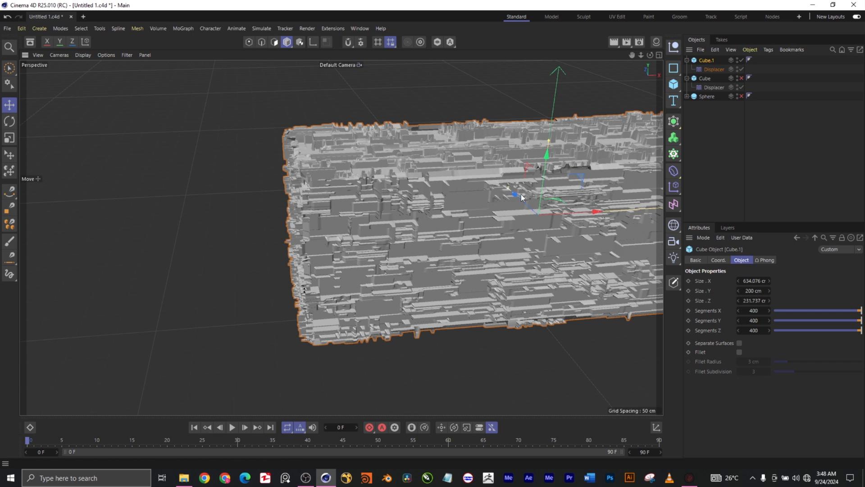
{"action": "left_click_drag", "start_coordinate": [516, 193], "coordinate": [523, 191]}
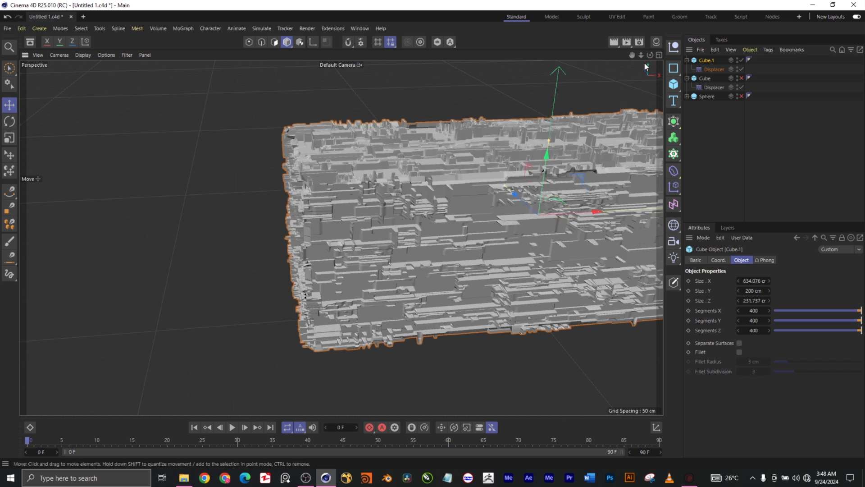
Step: Inspect the widened cube's displacement detail from the front, from above, close up and from a low angle
{"action": "left_click_drag", "start_coordinate": [632, 55], "coordinate": [438, 59]}
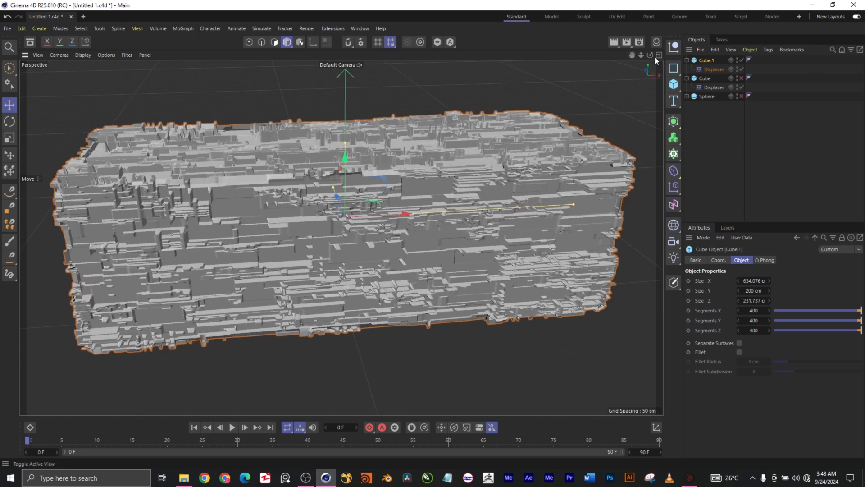
{"action": "left_click_drag", "start_coordinate": [651, 55], "coordinate": [627, 103]}
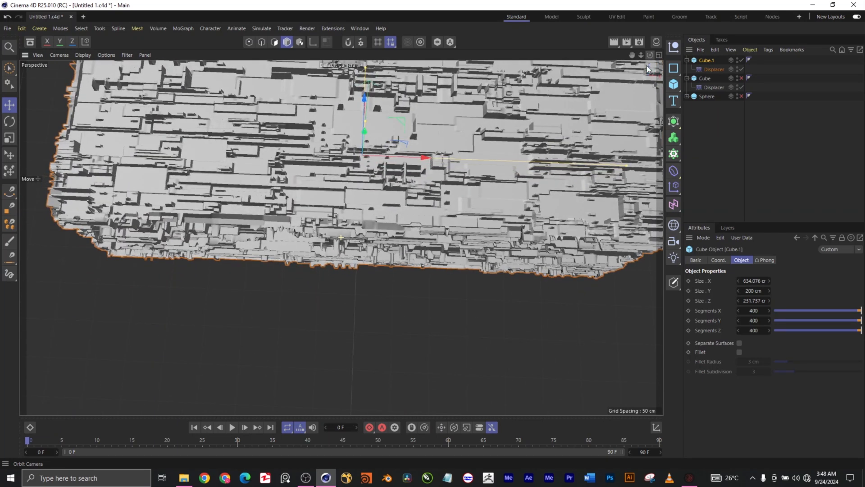
{"action": "scroll", "coordinate": [229, 145], "scroll_direction": "up", "scroll_amount": 2}
{"action": "scroll", "coordinate": [229, 144], "scroll_direction": "up", "scroll_amount": 2}
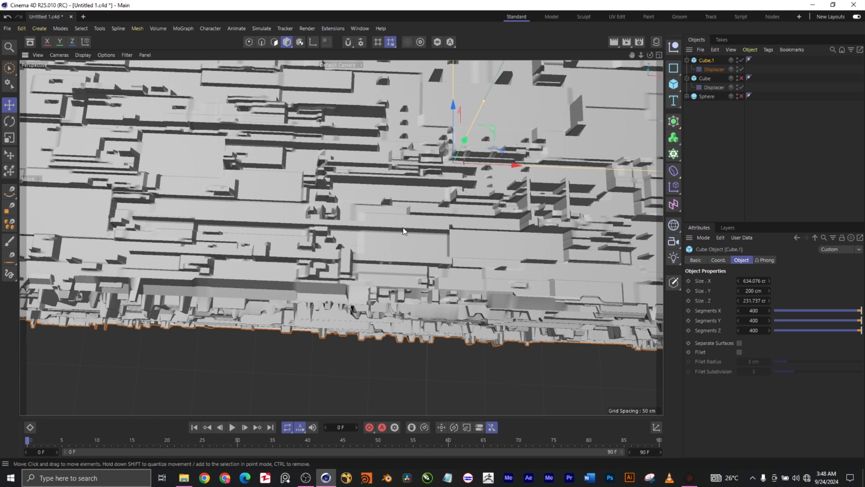
{"action": "scroll", "coordinate": [293, 196], "scroll_direction": "down", "scroll_amount": 5}
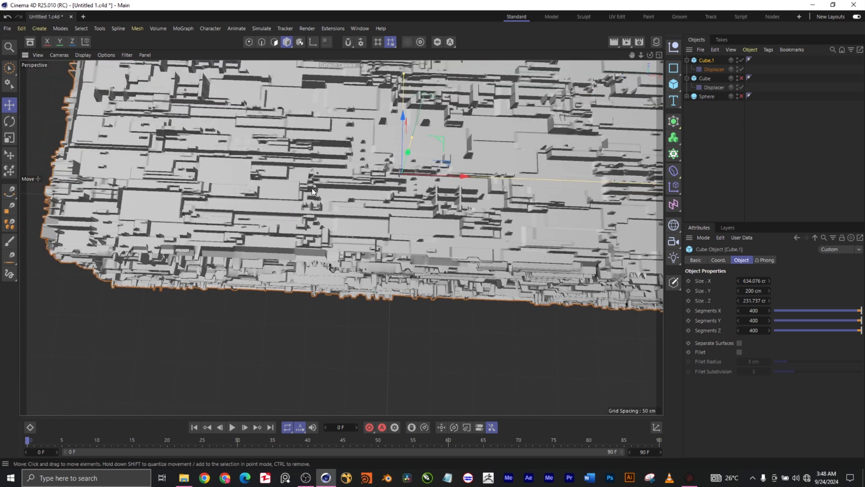
{"action": "scroll", "coordinate": [318, 190], "scroll_direction": "down", "scroll_amount": 5}
{"action": "scroll", "coordinate": [326, 193], "scroll_direction": "down", "scroll_amount": 2}
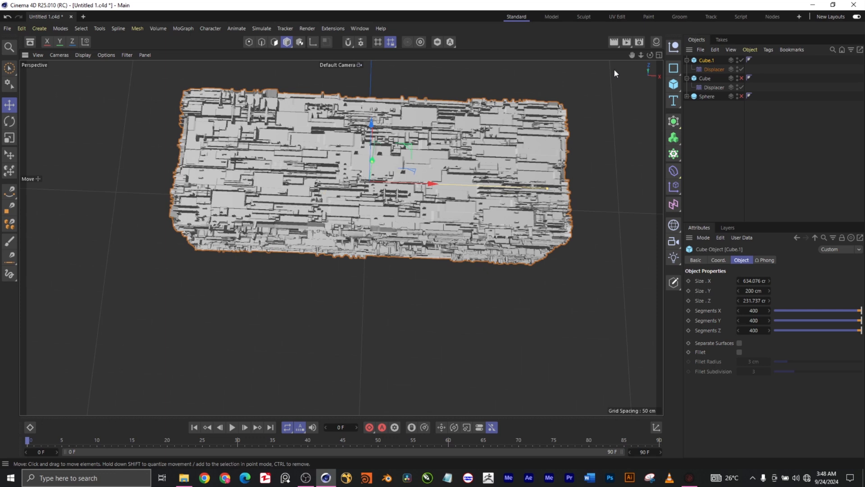
{"action": "left_click_drag", "start_coordinate": [633, 56], "coordinate": [624, 118]}
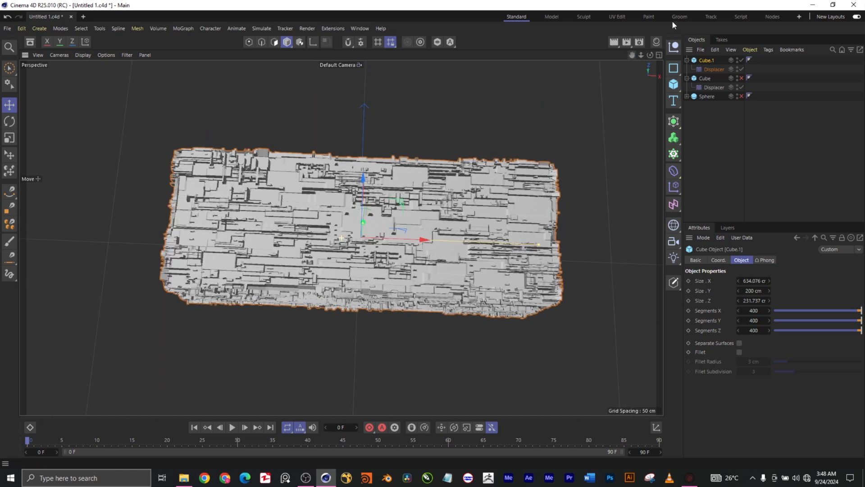
{"action": "left_click_drag", "start_coordinate": [649, 55], "coordinate": [648, 111]}
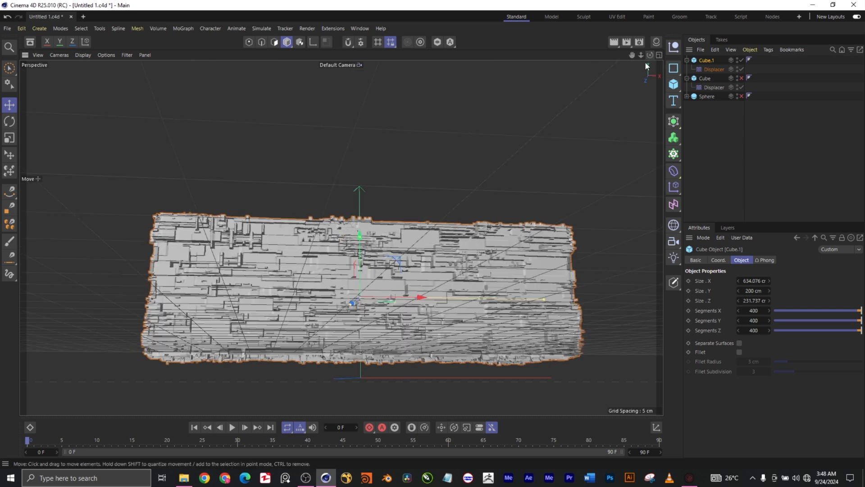
Step: Disable Cube.1 and enable the original Cube, and inspect its displaced top and front faces
{"action": "left_click_drag", "start_coordinate": [650, 55], "coordinate": [650, 33]}
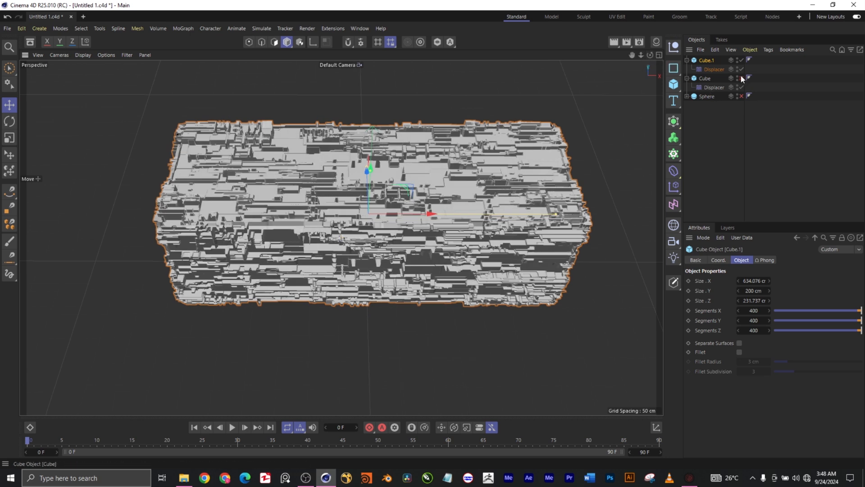
{"action": "left_click", "coordinate": [741, 60]}
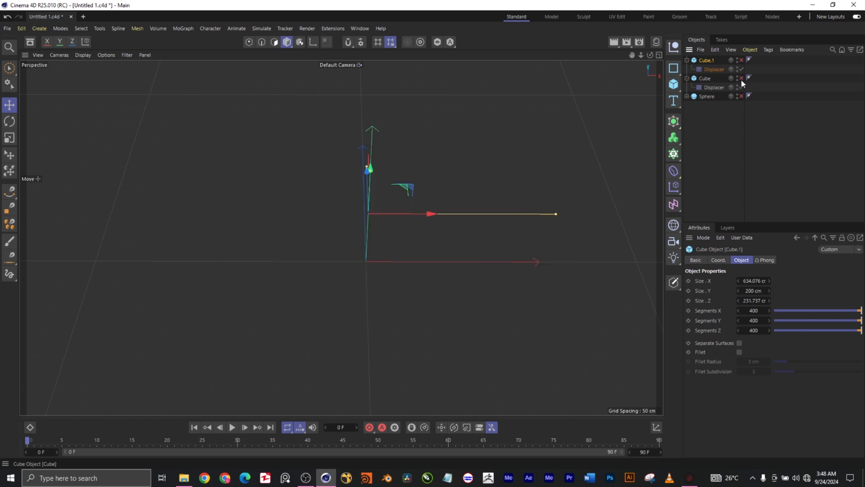
{"action": "left_click", "coordinate": [742, 79]}
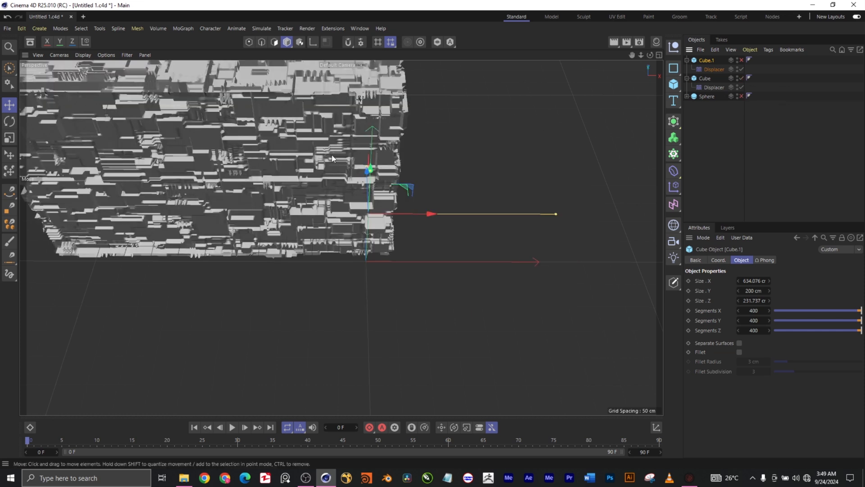
{"action": "left_click_drag", "start_coordinate": [632, 55], "coordinate": [750, 193]}
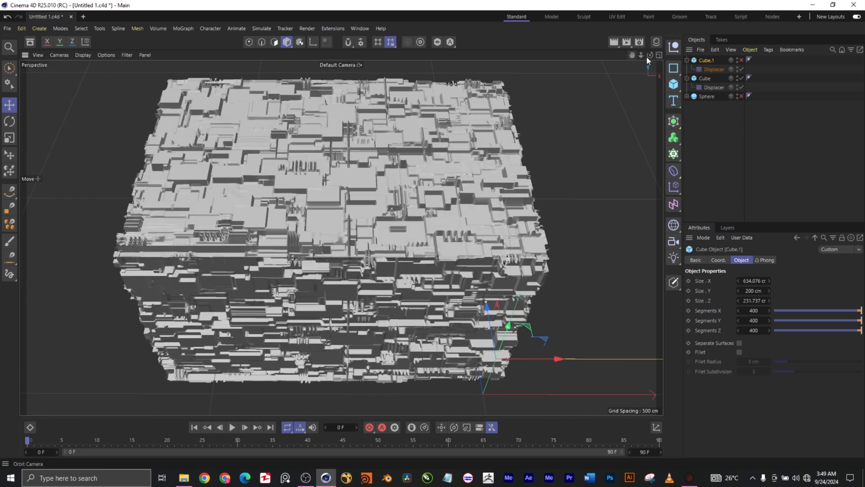
{"action": "left_click_drag", "start_coordinate": [650, 55], "coordinate": [637, 28]}
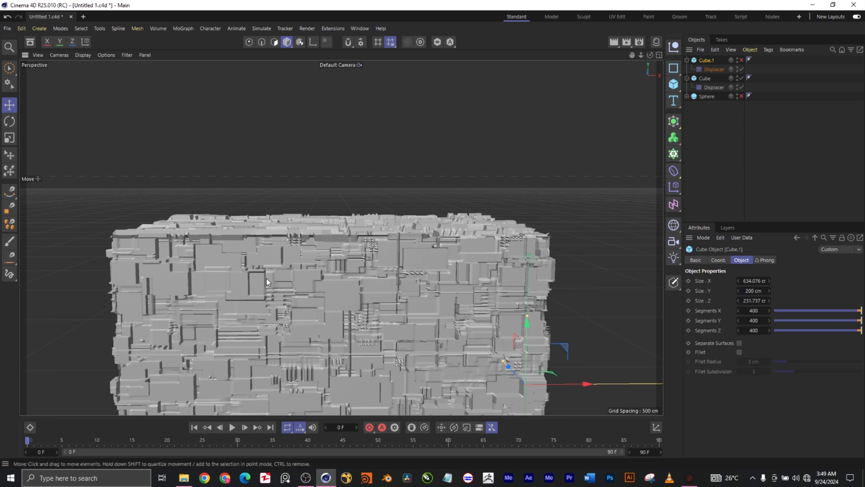
{"action": "scroll", "coordinate": [266, 277], "scroll_direction": "up", "scroll_amount": 3}
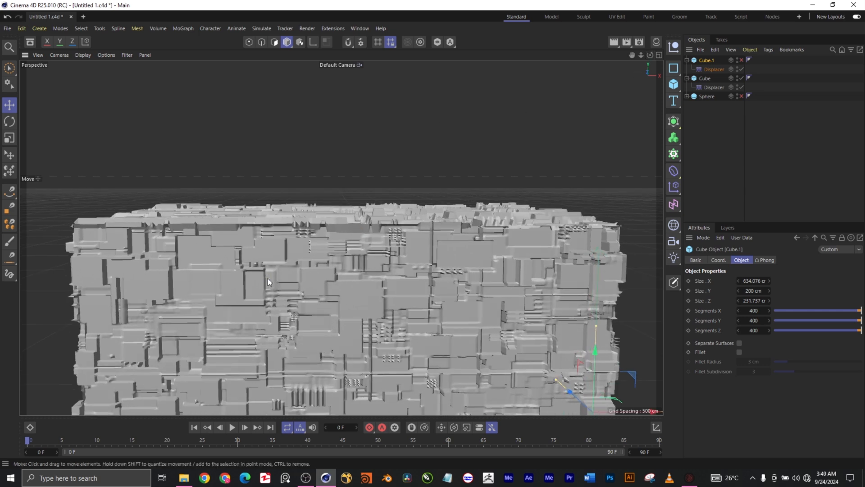
Step: Select the original Cube and locate the Connect Objects + Delete command for it without running it
{"action": "left_click", "coordinate": [705, 79]}
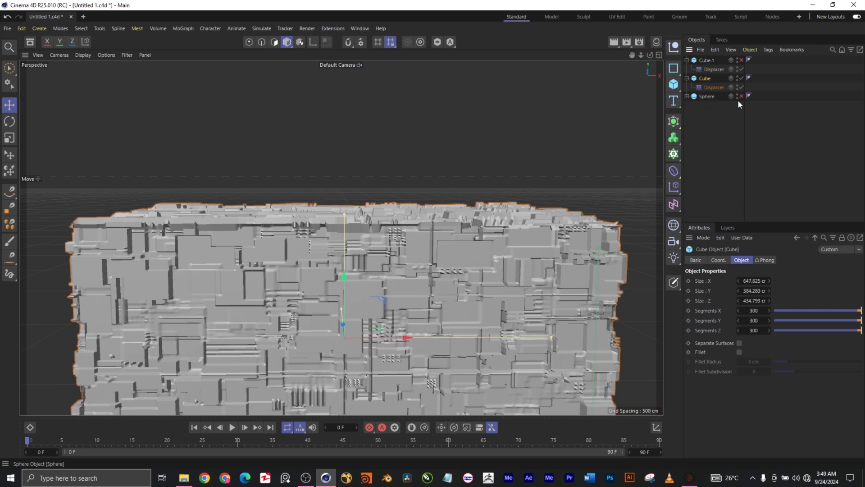
{"action": "right_click", "coordinate": [704, 82]}
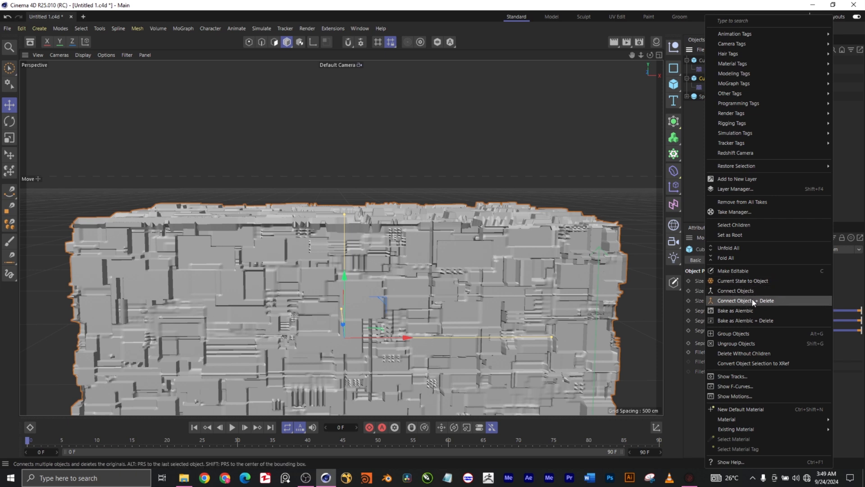
{"action": "left_click", "coordinate": [690, 197]}
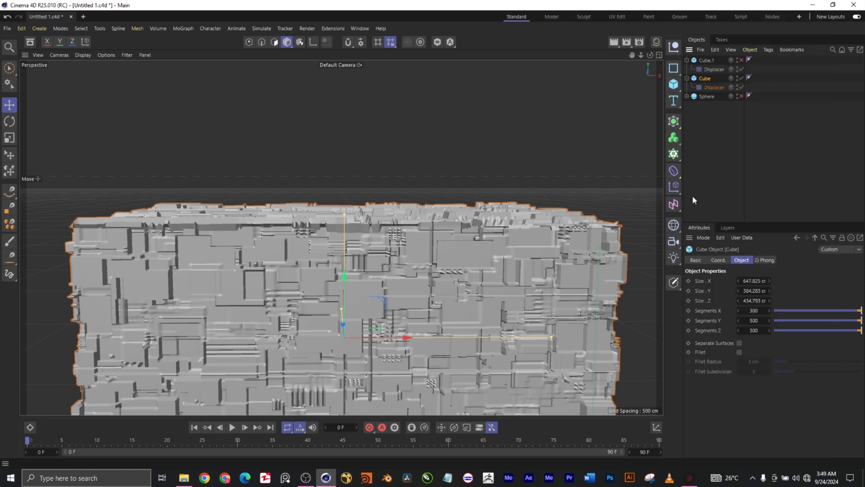